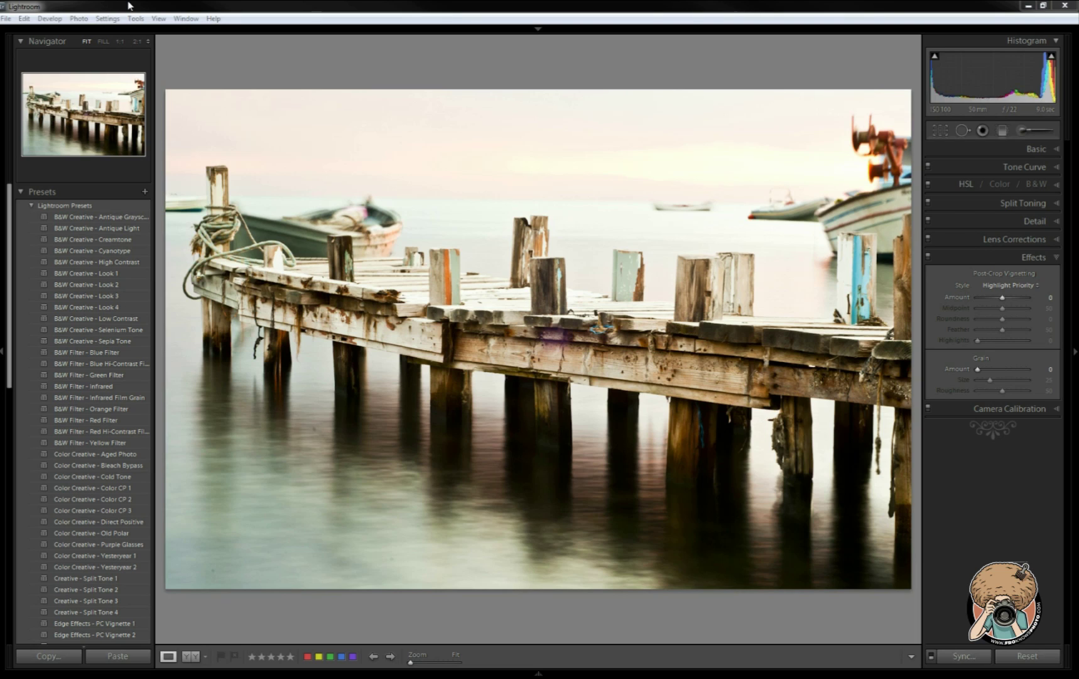
Step: Activate the Lightroom Demo Catalog-2 window showing the pier photo in Develop
click(164, 6)
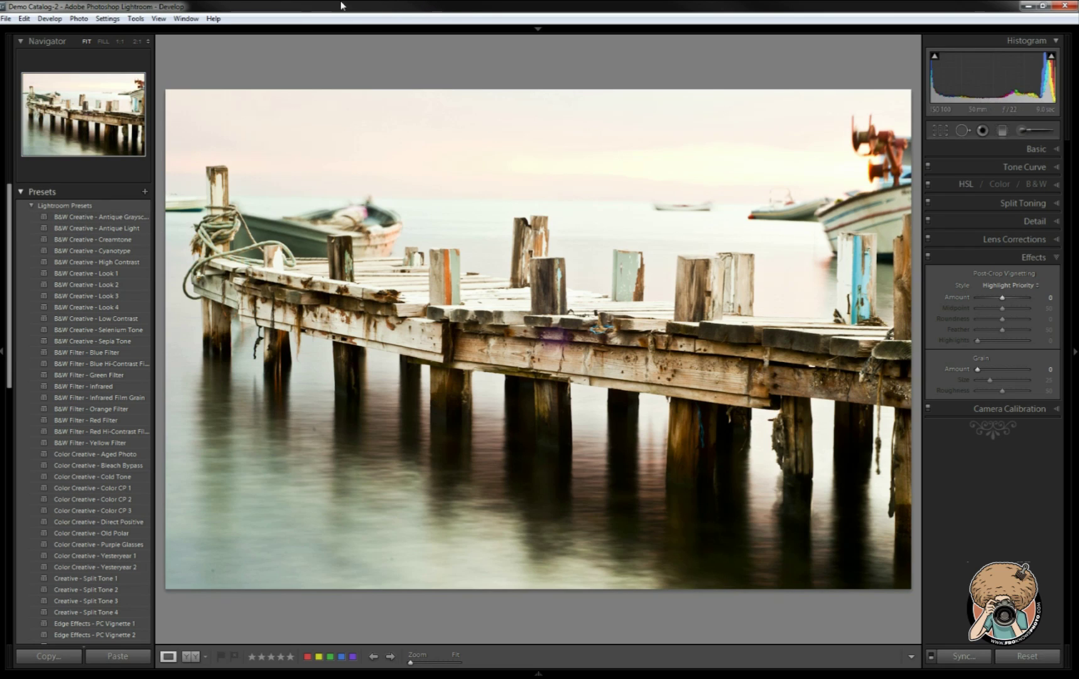
Step: Apply the B&W Creative - Look 1 preset to turn the pier photo black and white
mouse_move(906, 29)
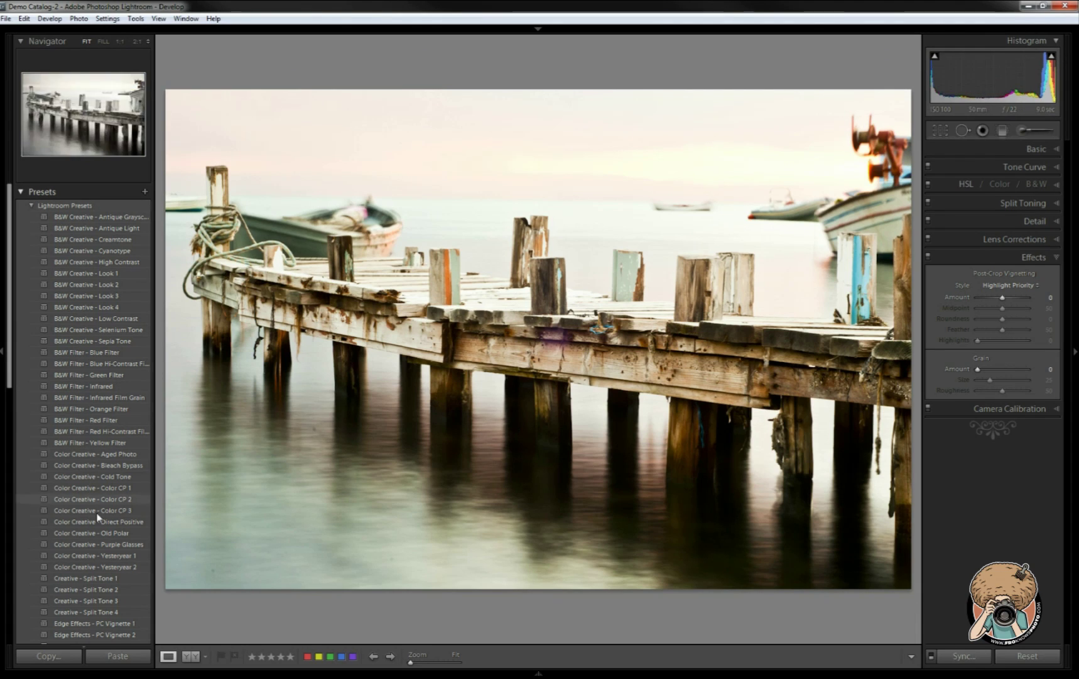
scroll(111, 254, down, 5)
scroll(110, 253, up, 10)
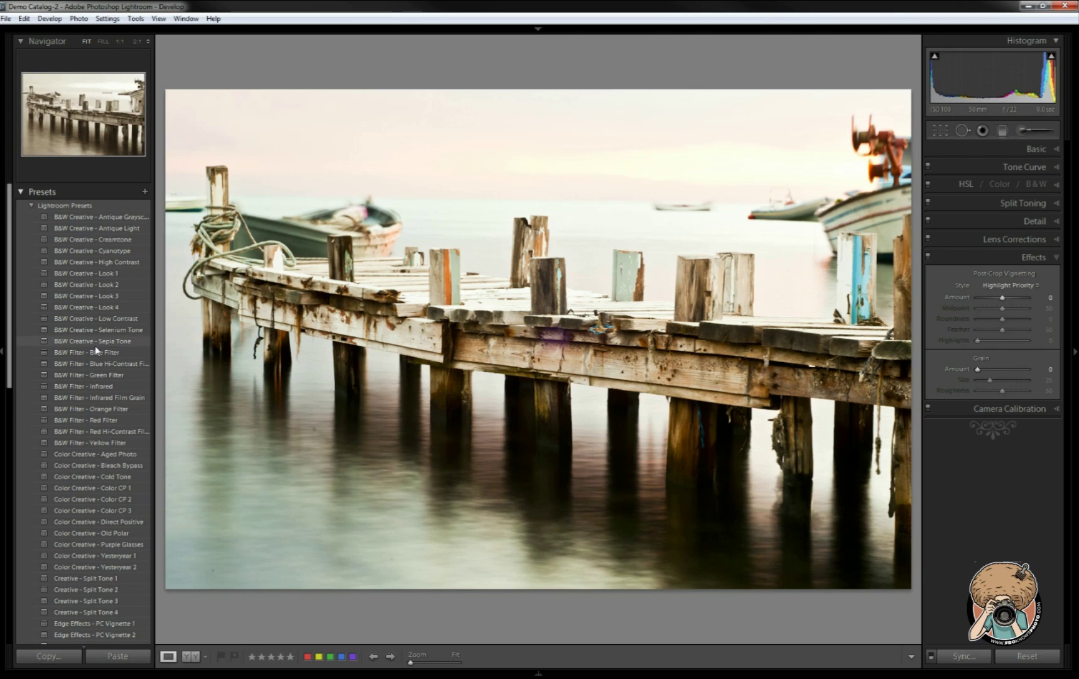
click(92, 275)
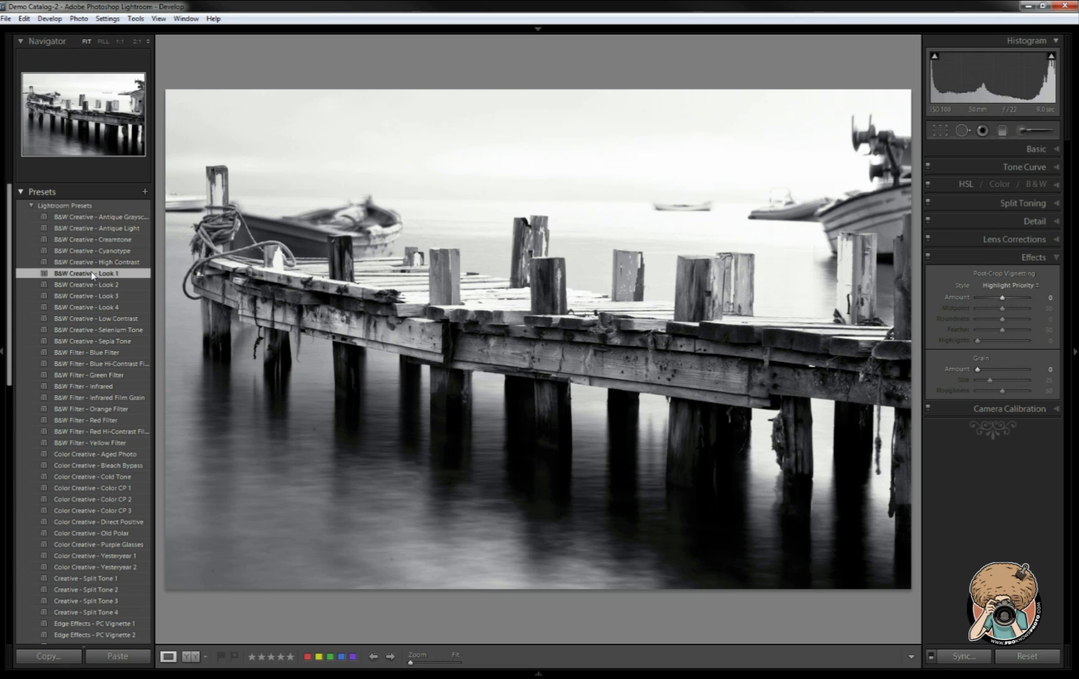
scroll(92, 274, down, 10)
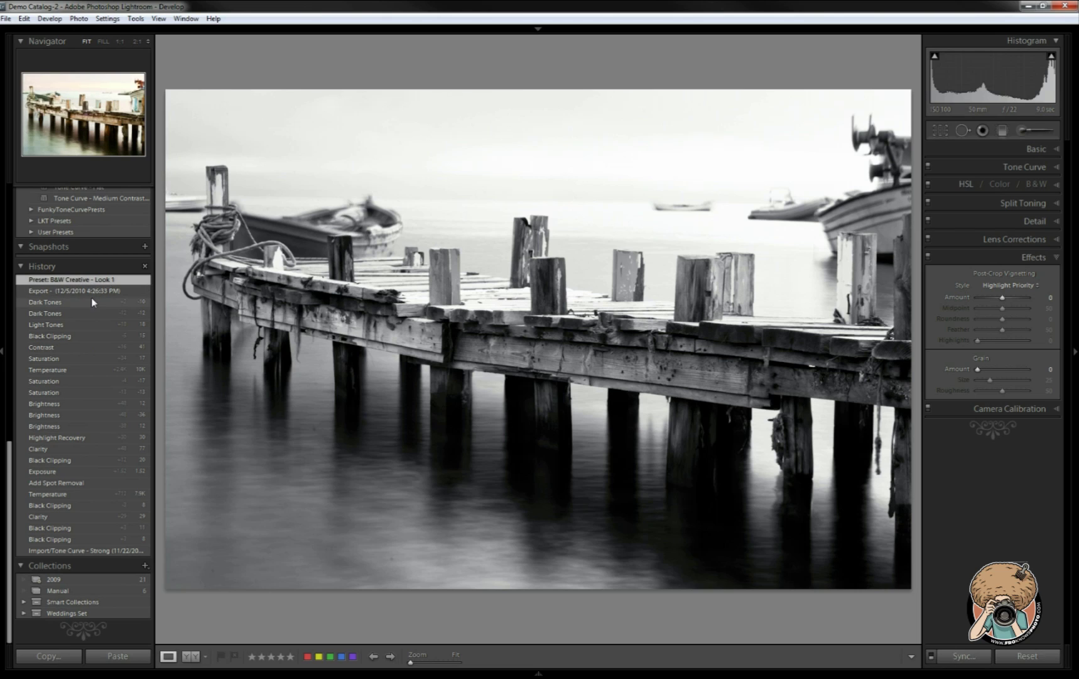
Step: Step back to the Export state in History, restoring the photo's full colour
click(91, 291)
scroll(113, 361, up, 10)
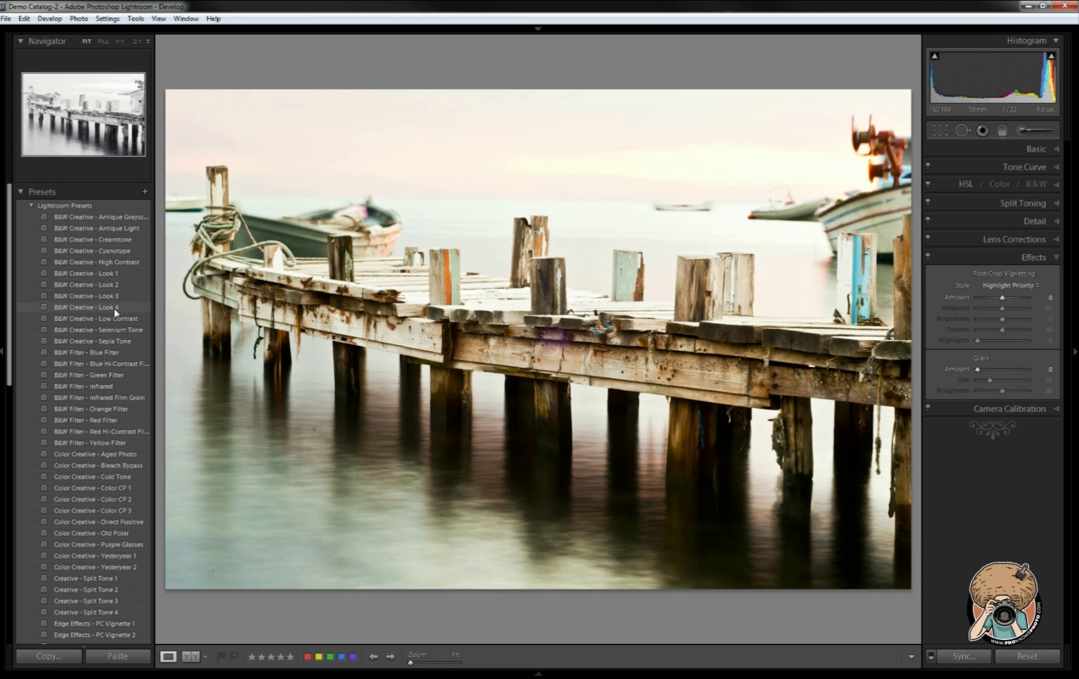
Step: Widen the left presets panel, then pull its edge back in slightly
drag(154, 289, 289, 293)
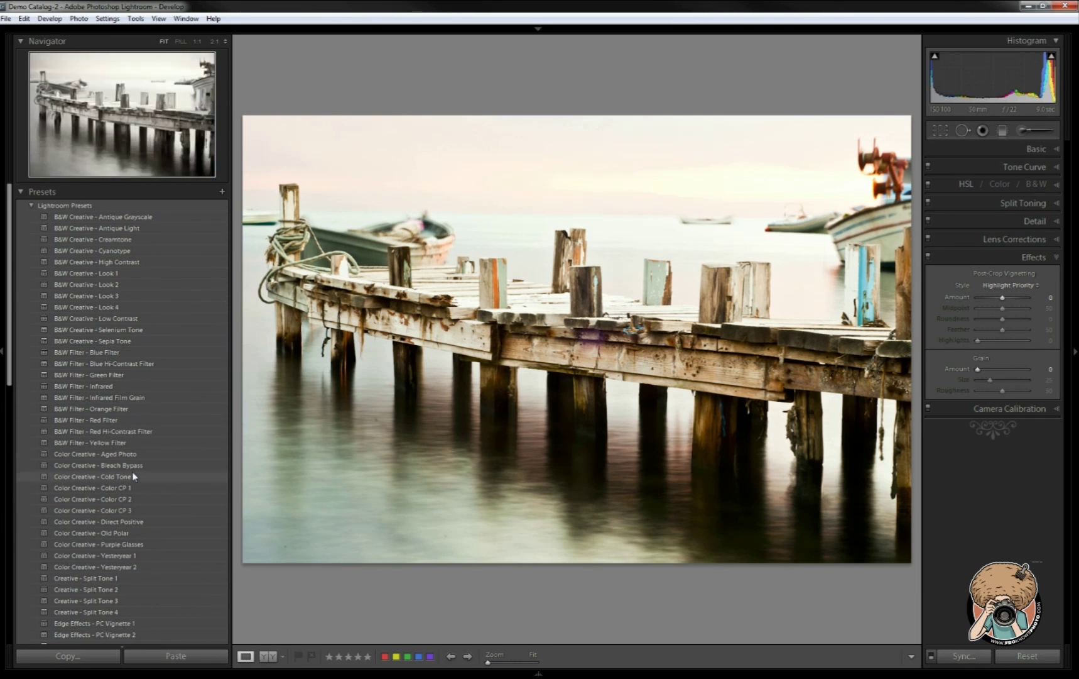
drag(228, 291, 165, 296)
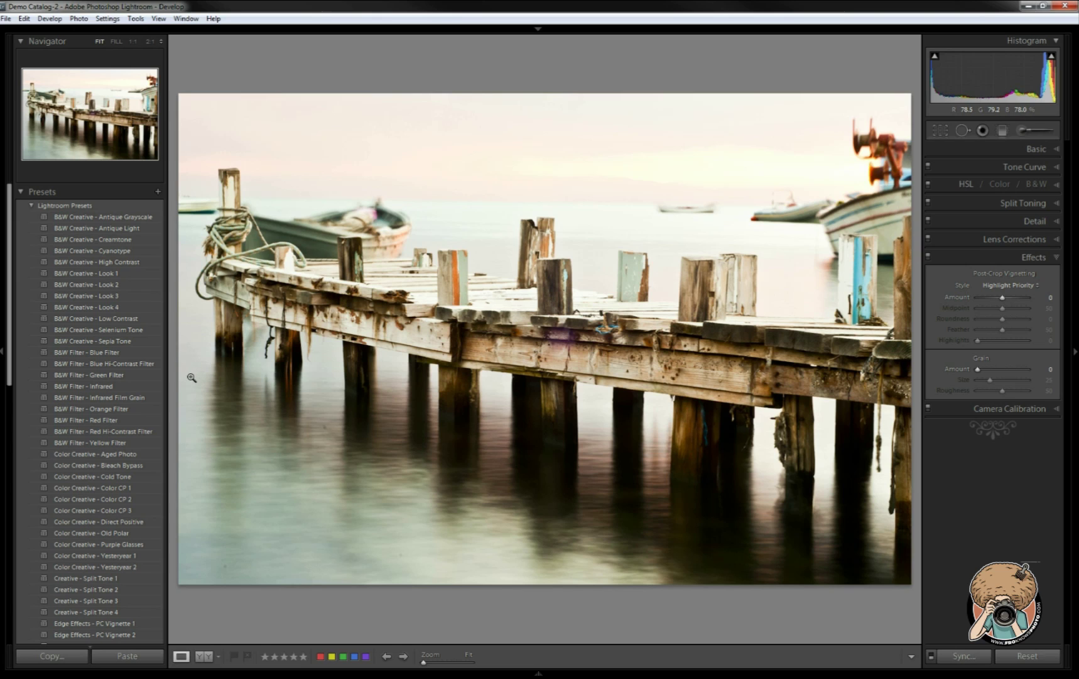
Step: Collapse the Lightroom Presets folder, leaving the Navigator and Presets panels expanded
click(19, 41)
click(19, 41)
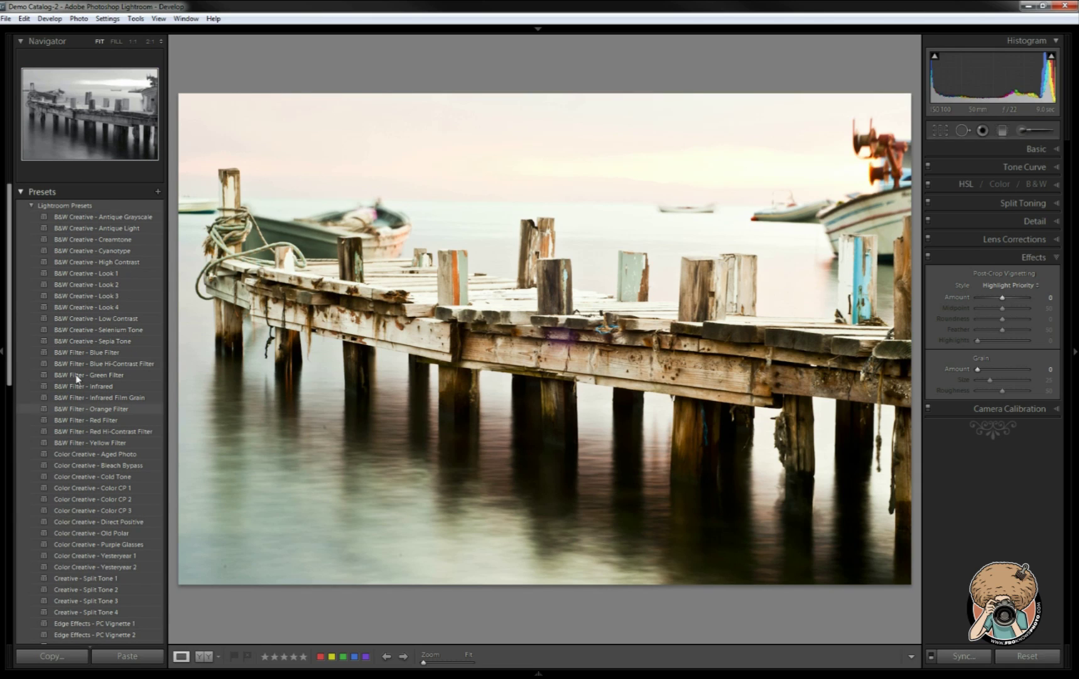
click(32, 205)
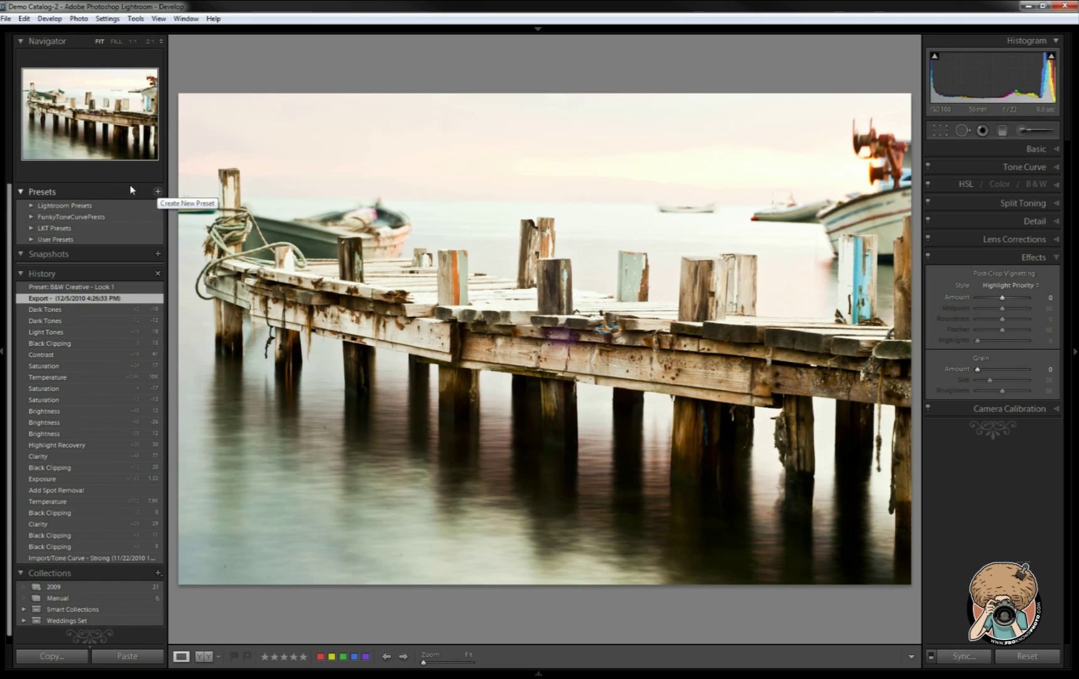
right_click(54, 190)
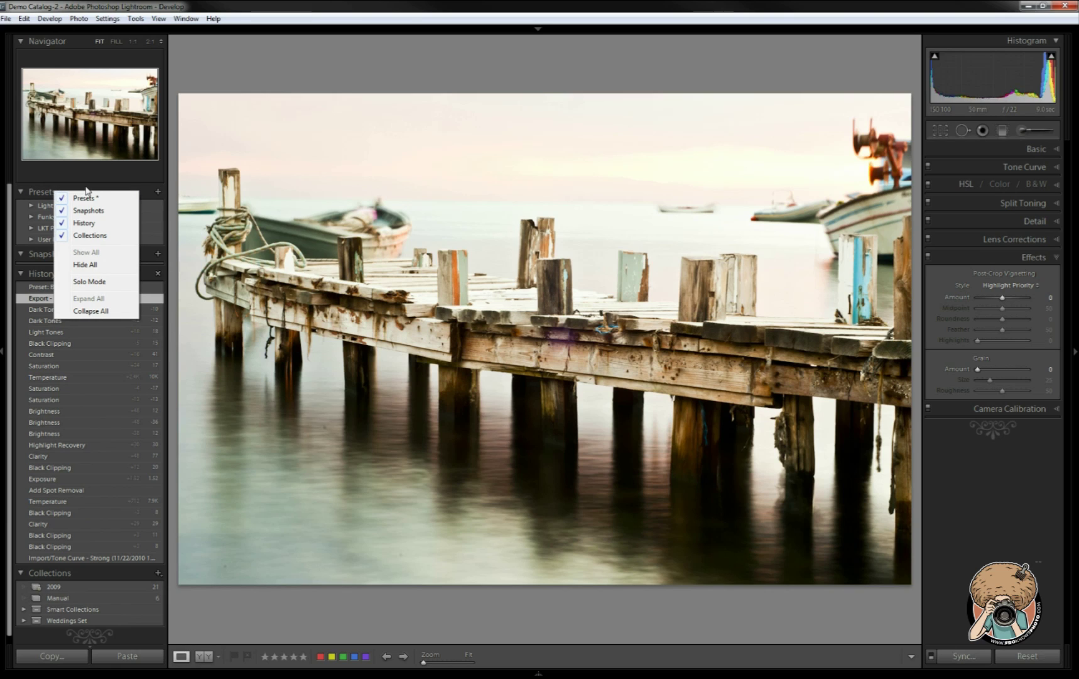
click(83, 197)
click(116, 192)
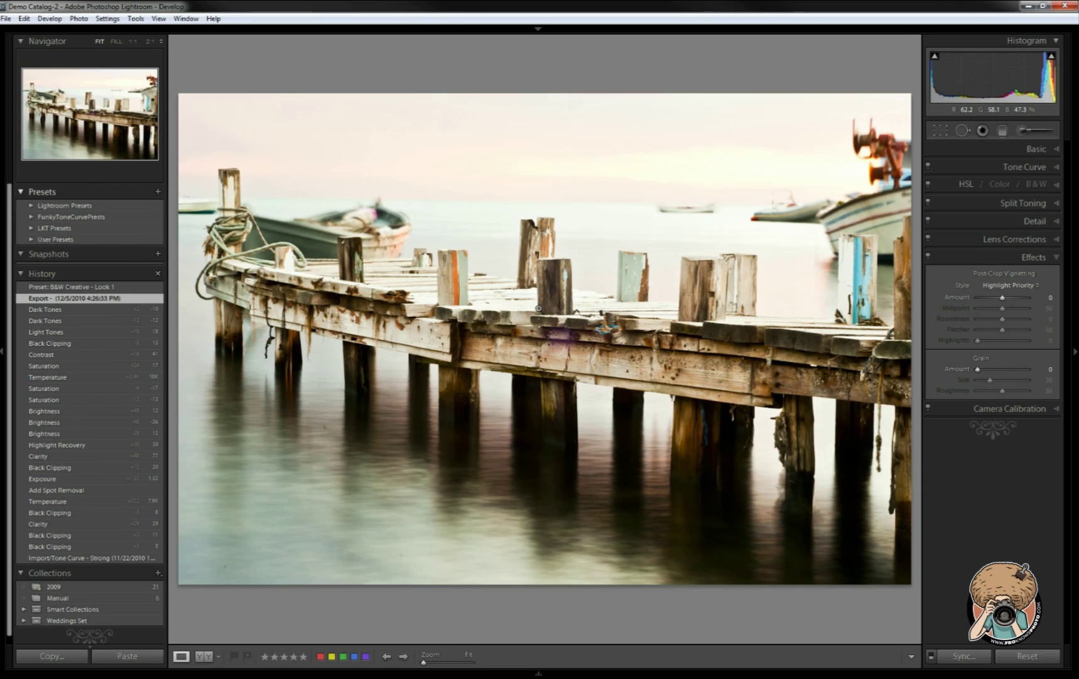
Step: Start a new develop preset named Long Exposure Dock
click(158, 193)
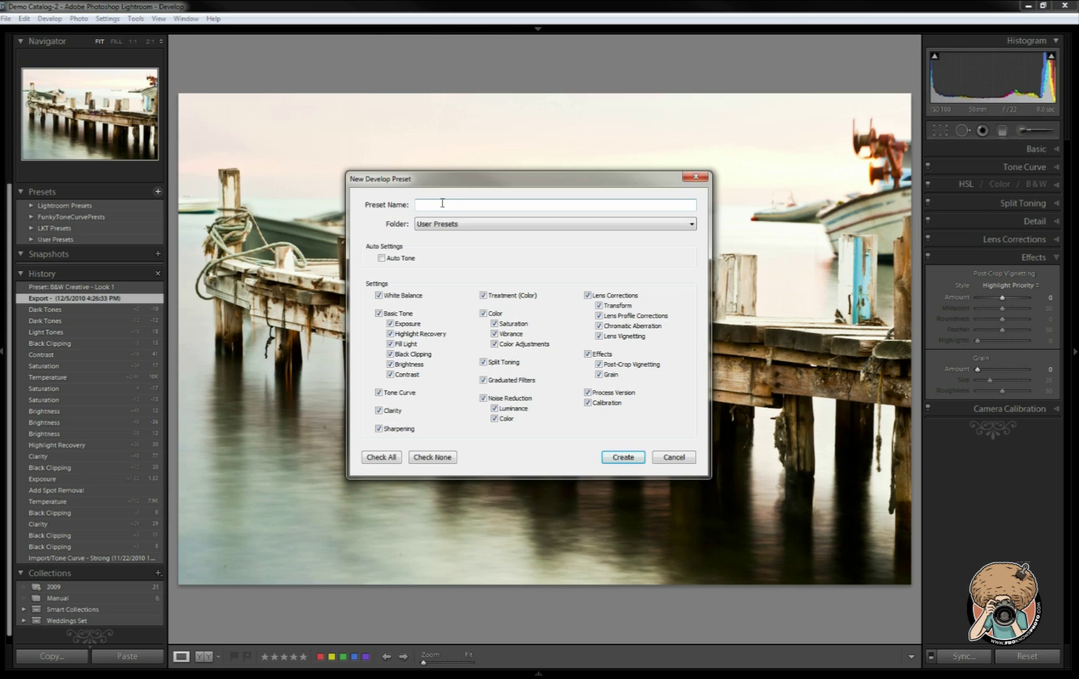
text(Long Exposure Dock)
Step: Create a new FKP Presets folder as the preset's destination
click(471, 225)
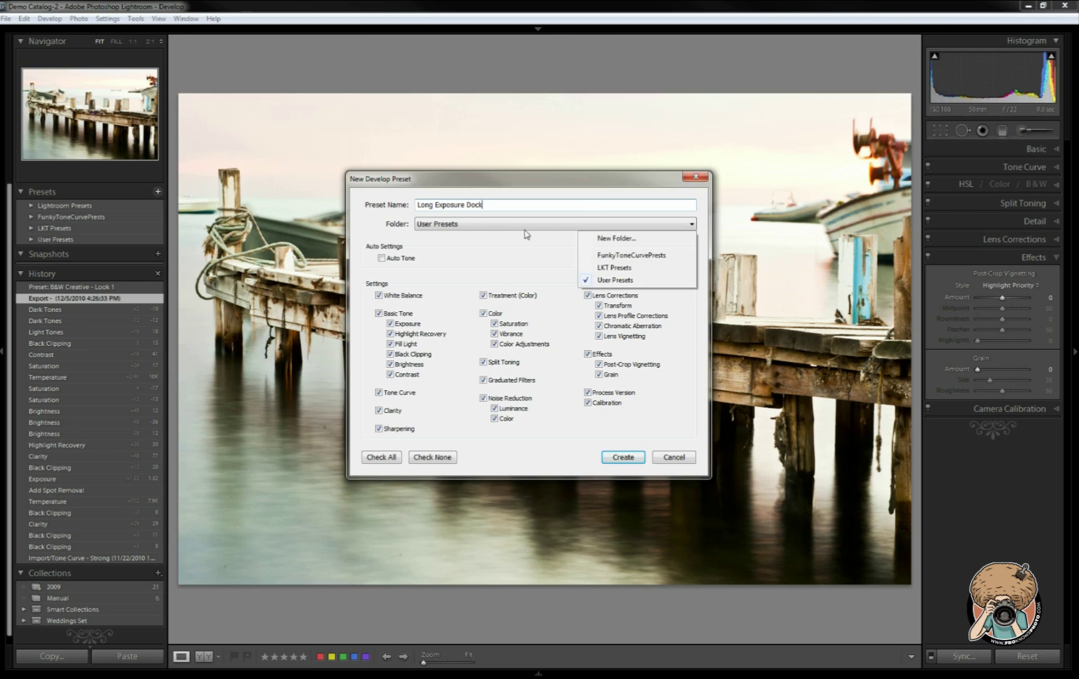
click(608, 239)
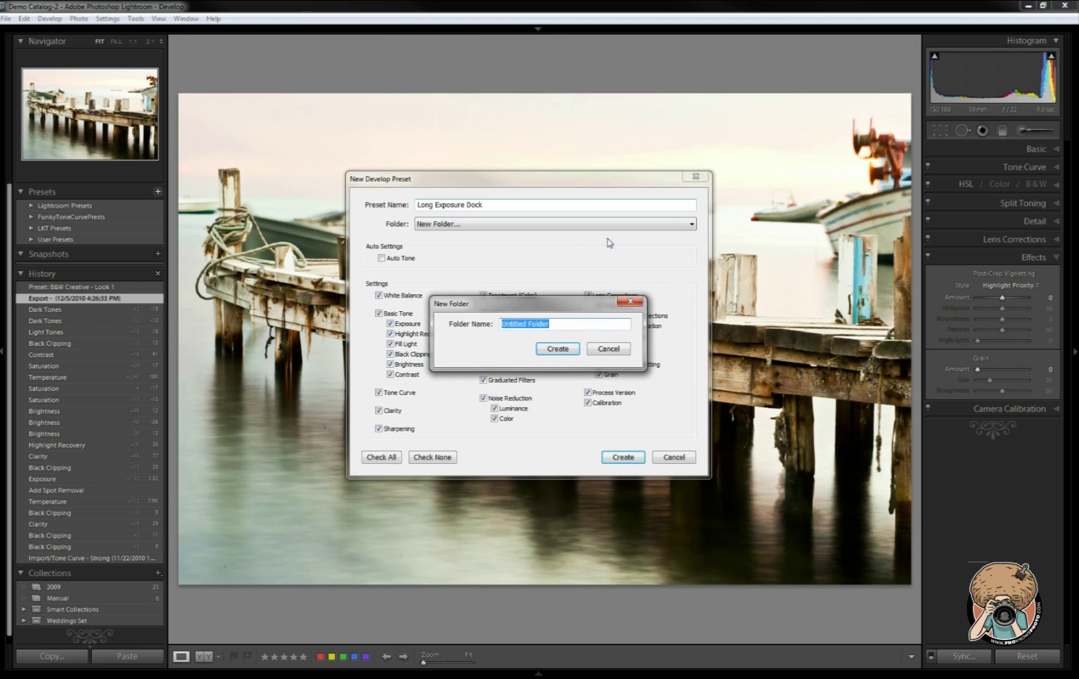
text(FKP Presets)
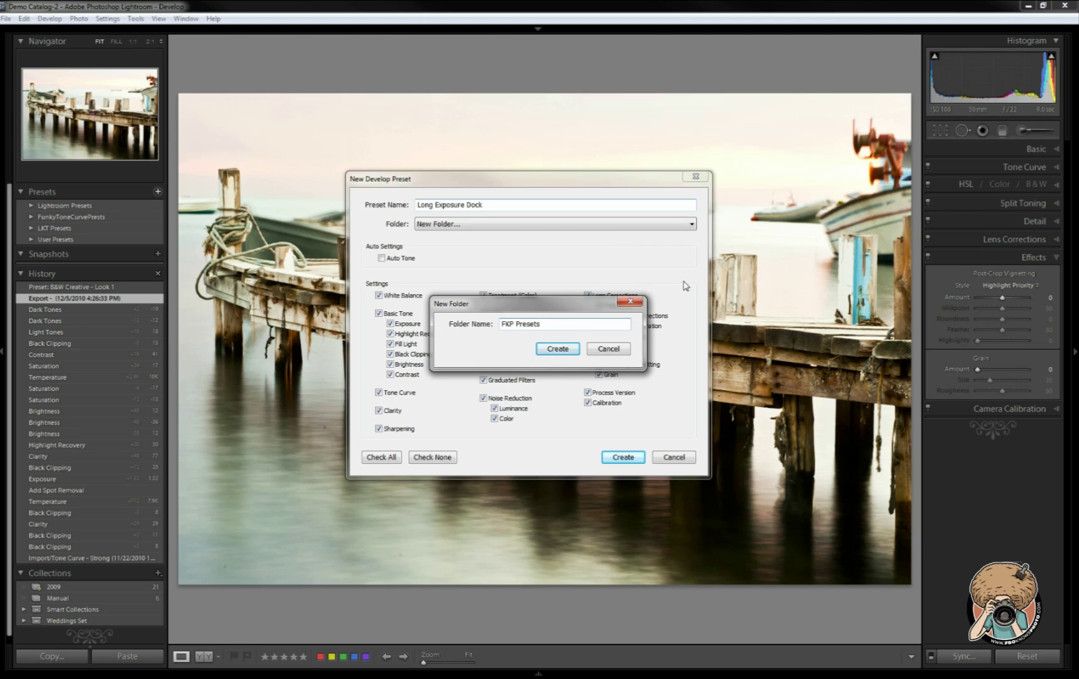
click(558, 350)
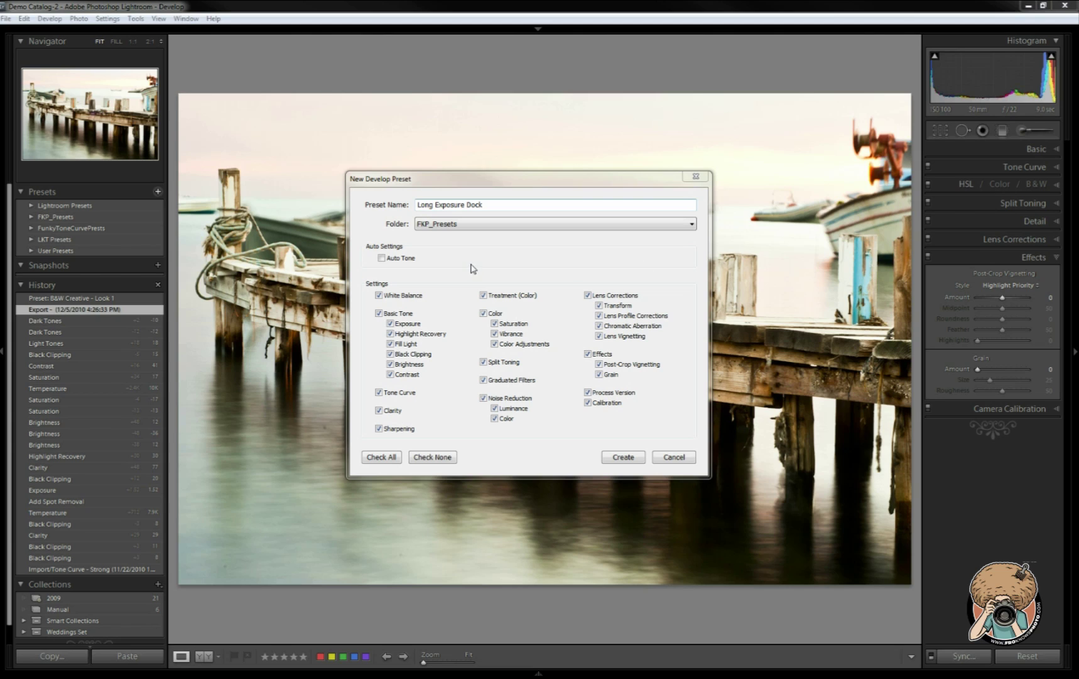
Step: Leave Split Toning and Graduated Filters out, keeping Noise Reduction and White Balance included
drag(499, 182, 510, 183)
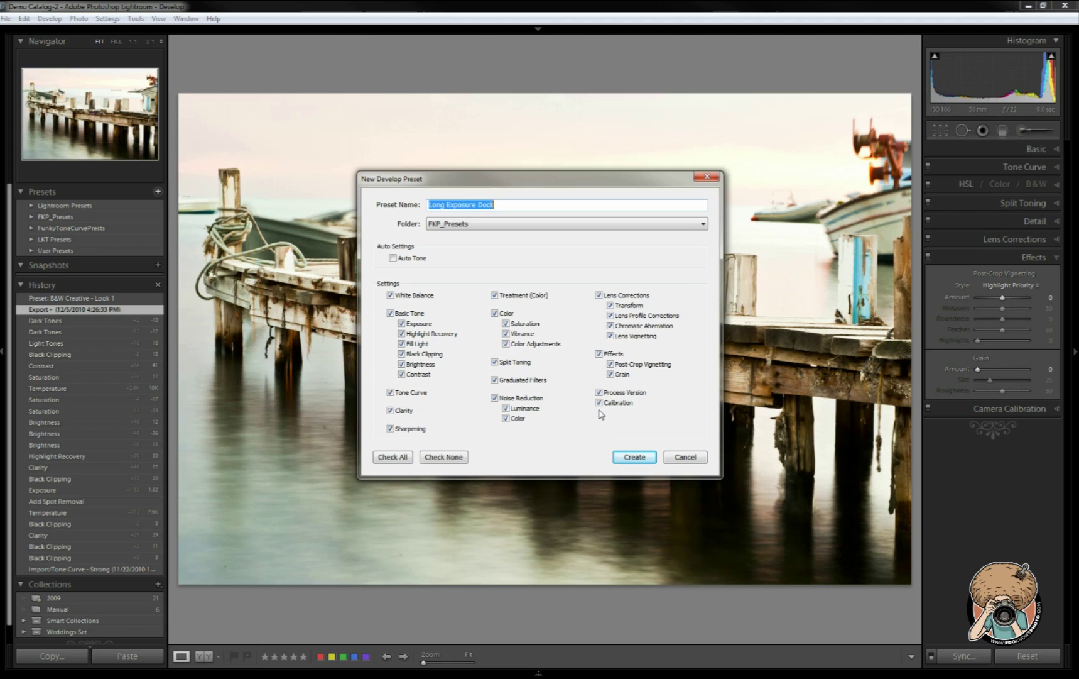
click(513, 363)
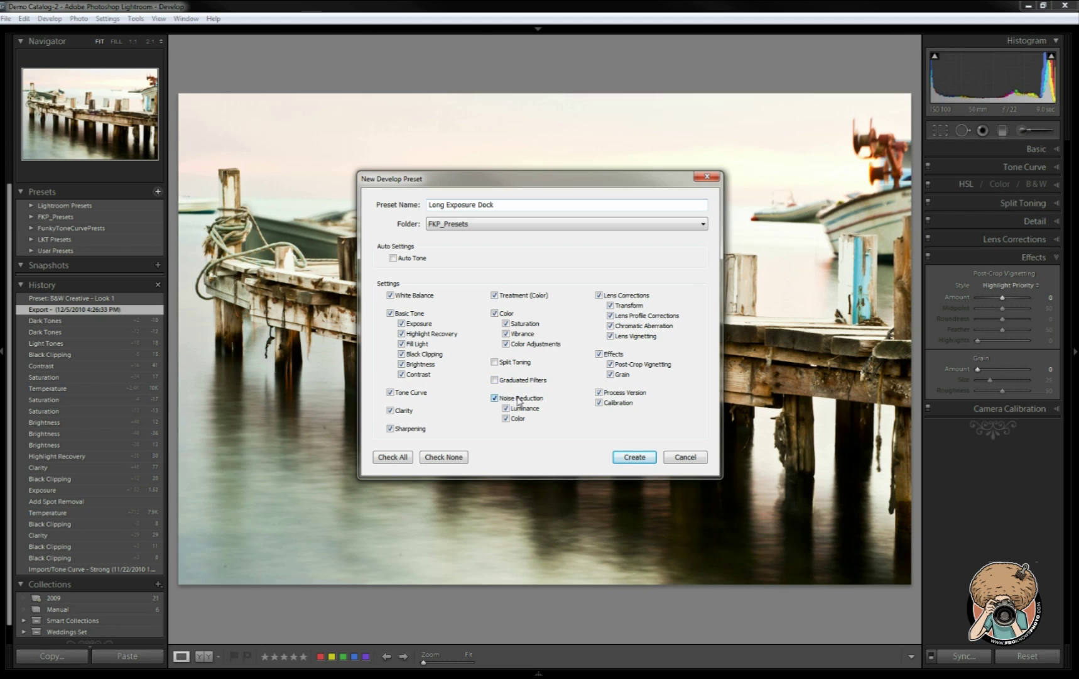
click(519, 399)
click(519, 399)
click(389, 296)
click(410, 296)
click(412, 297)
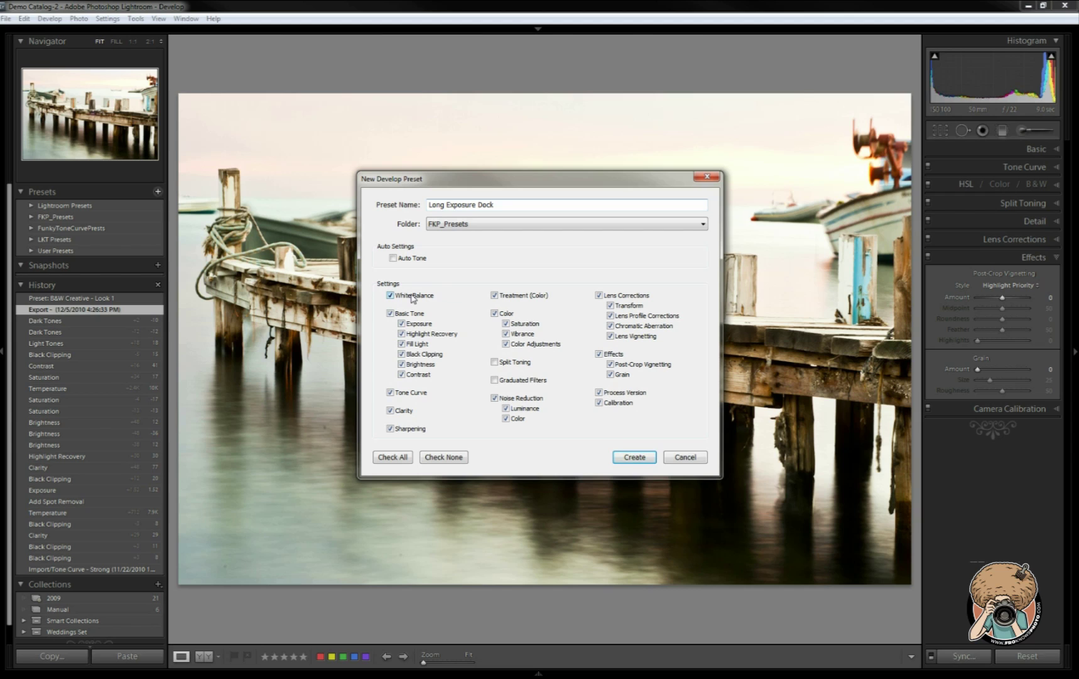
Step: Create the preset and export it as Long Exposure Dock.lrtemplate to the Desktop
click(630, 458)
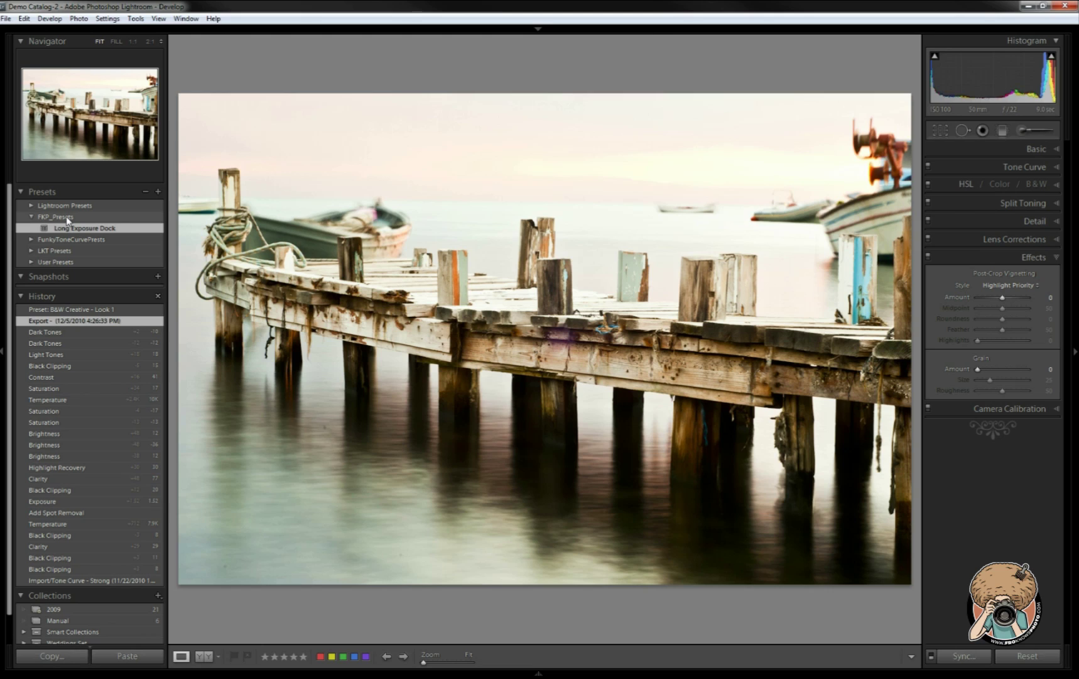
right_click(105, 233)
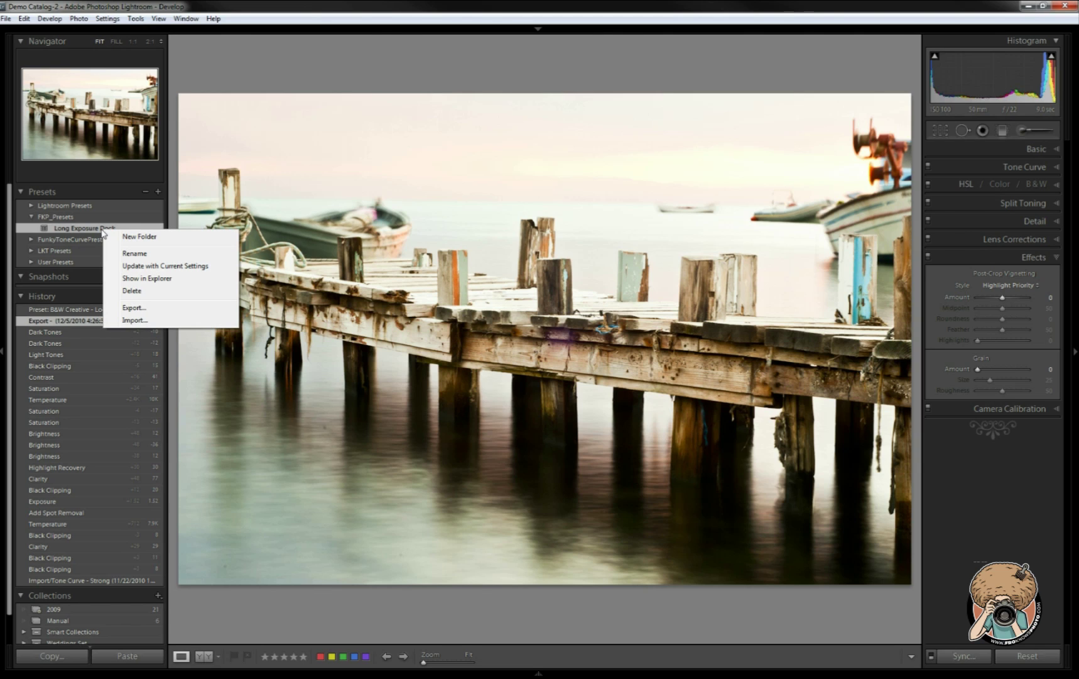
click(159, 307)
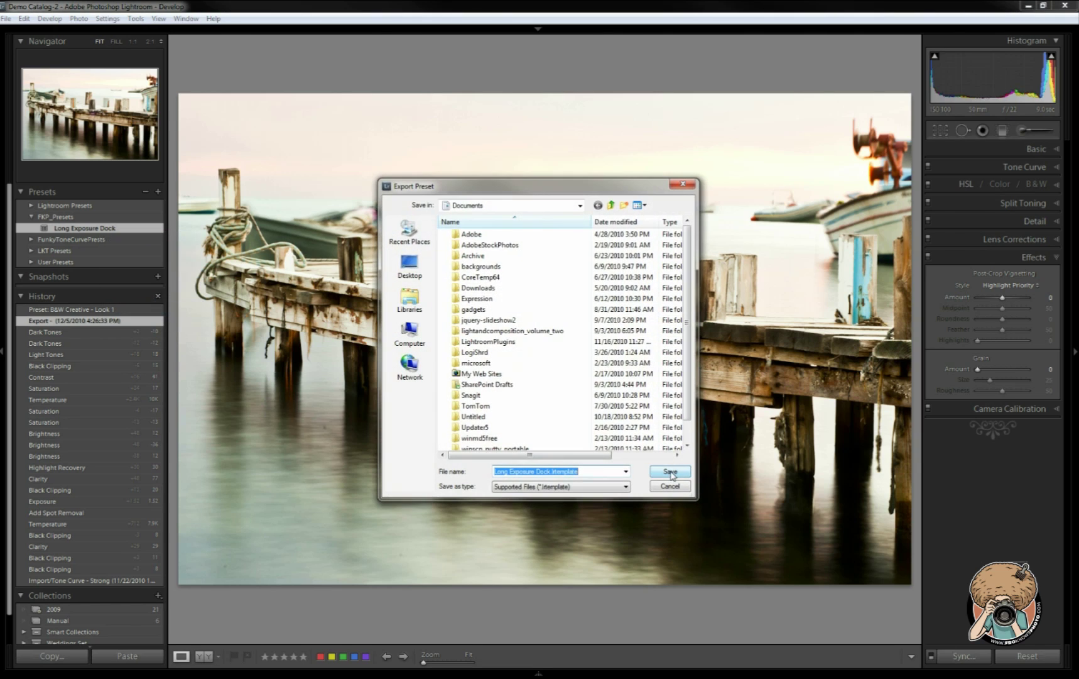
click(414, 265)
click(670, 470)
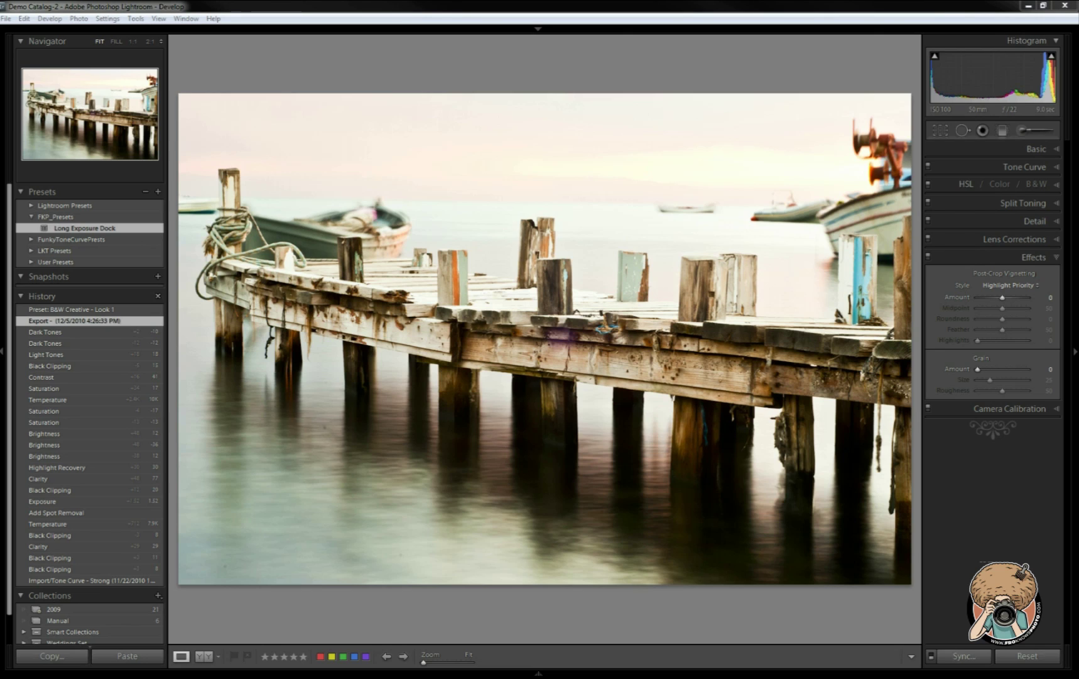
Step: Delete the Long Exposure Dock preset and start a preset import into FKP_Presets
right_click(94, 230)
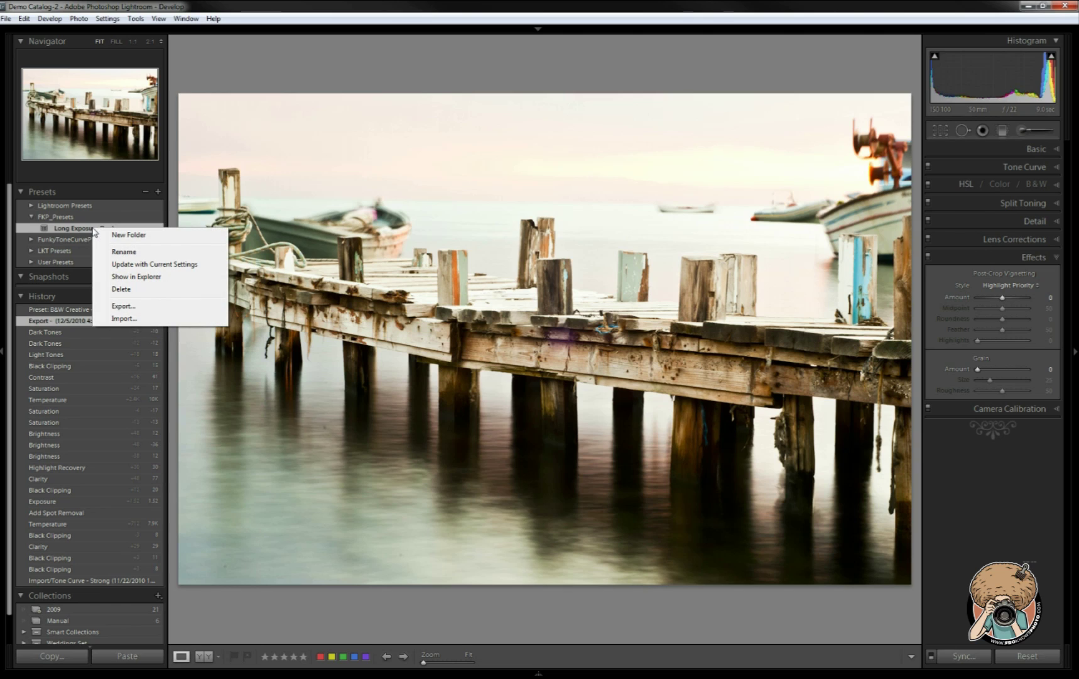
click(122, 289)
right_click(124, 218)
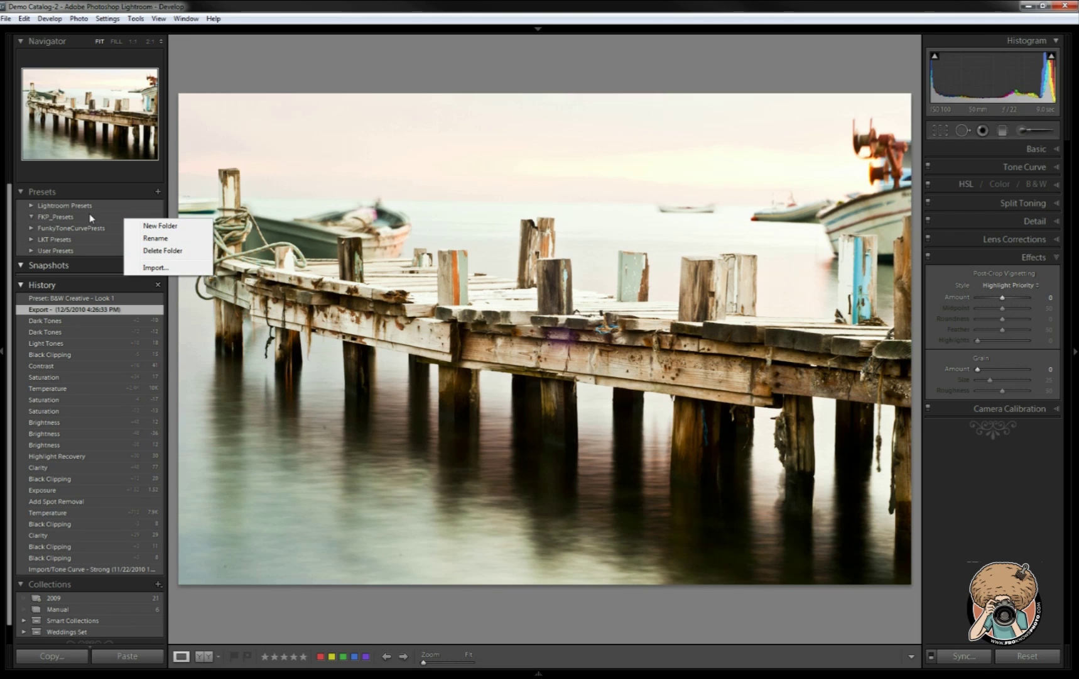
click(155, 268)
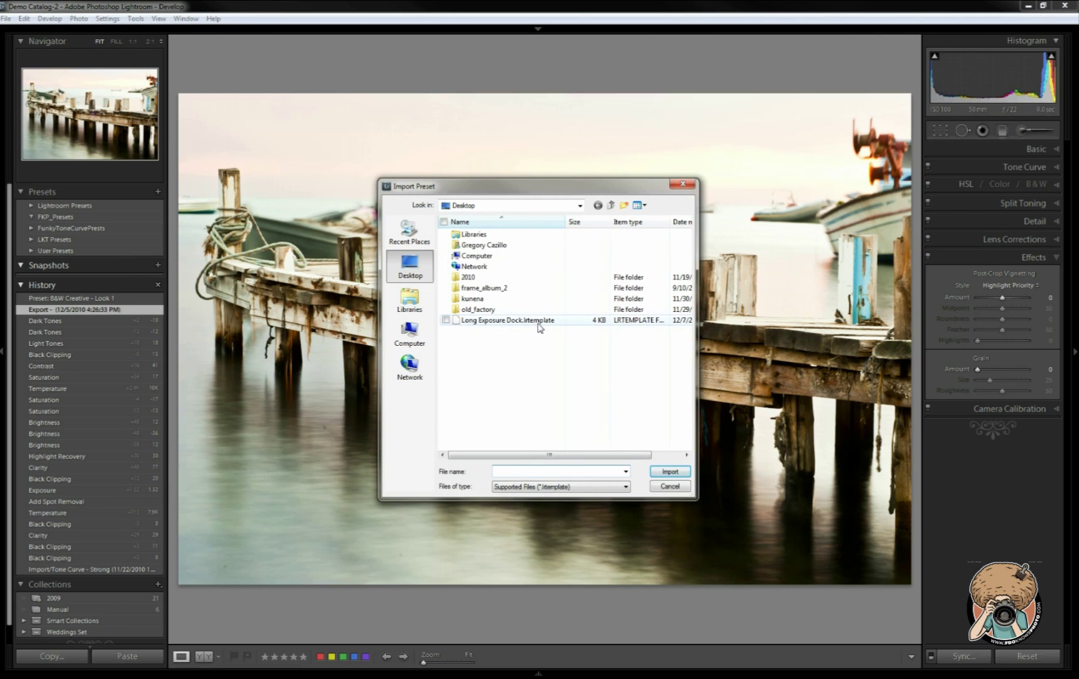
Step: Import Long Exposure Dock.lrtemplate from the Desktop into FKP_Presets
click(539, 322)
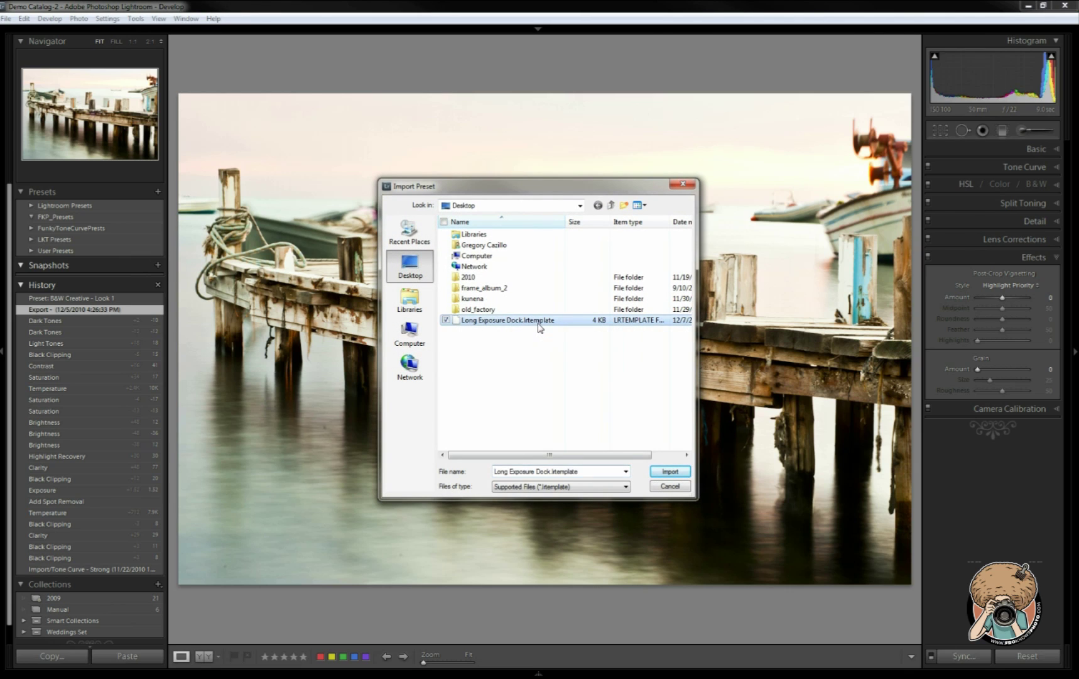
click(670, 472)
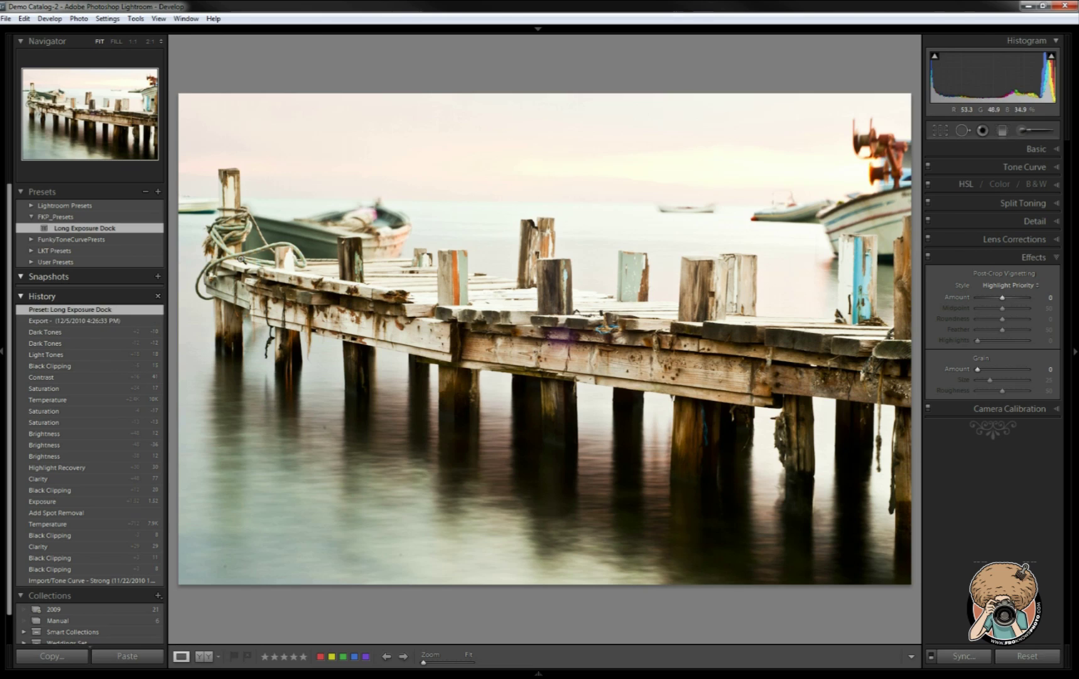
scroll(113, 467, down, 2)
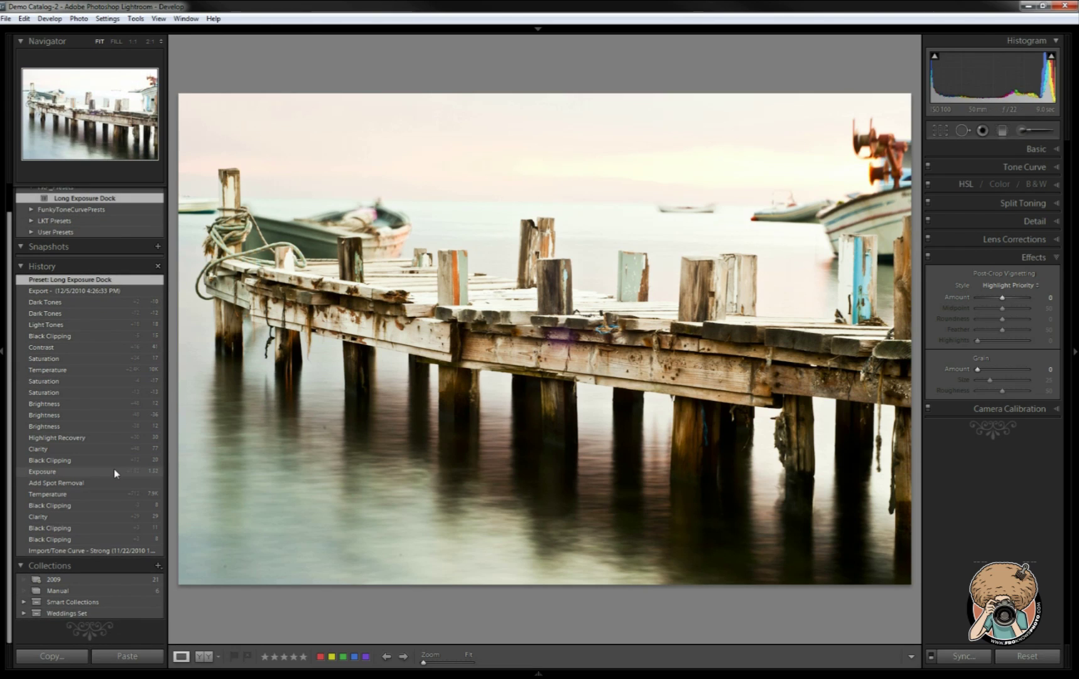
Step: Reset the pier photo and apply the Long Exposure Dock preset to it
click(1028, 656)
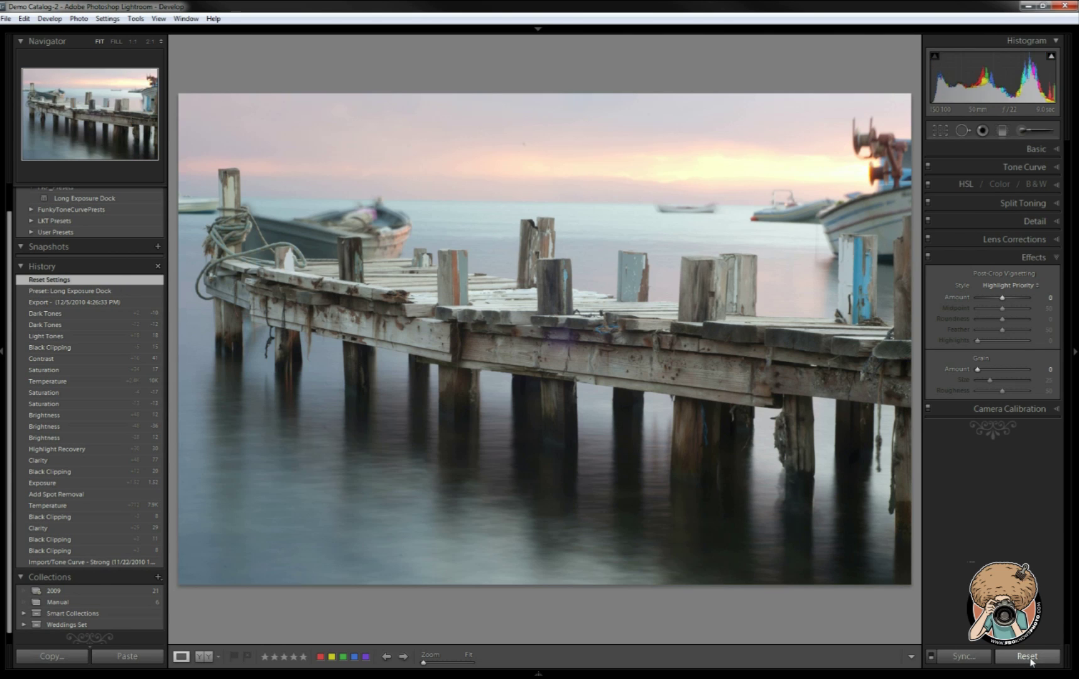
click(132, 200)
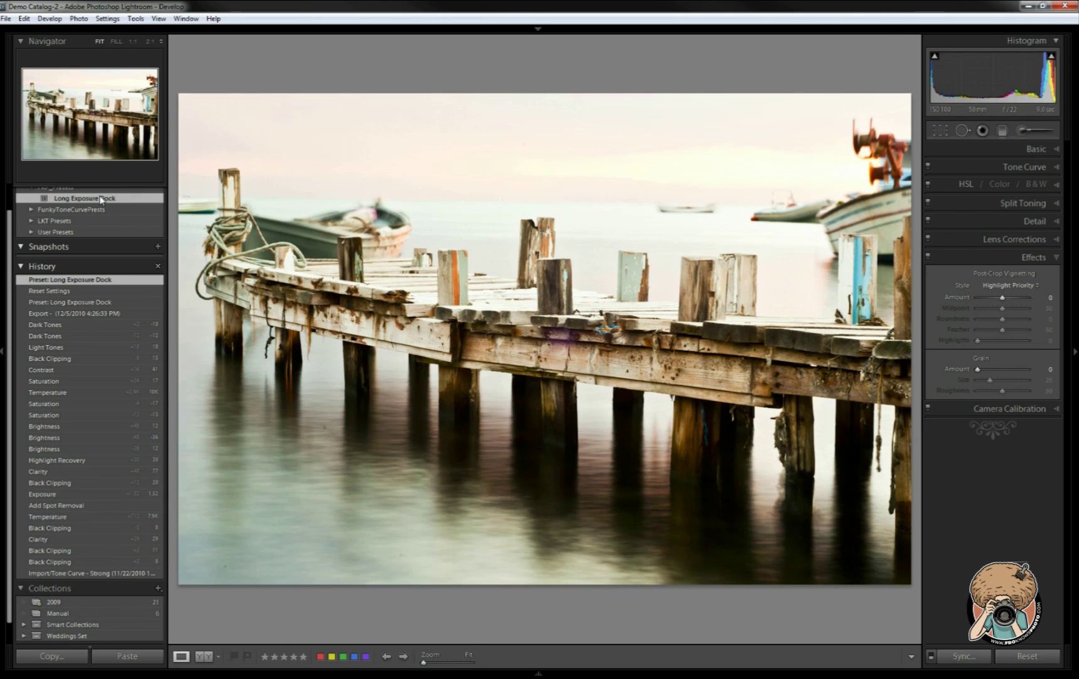
scroll(118, 221, up, 1)
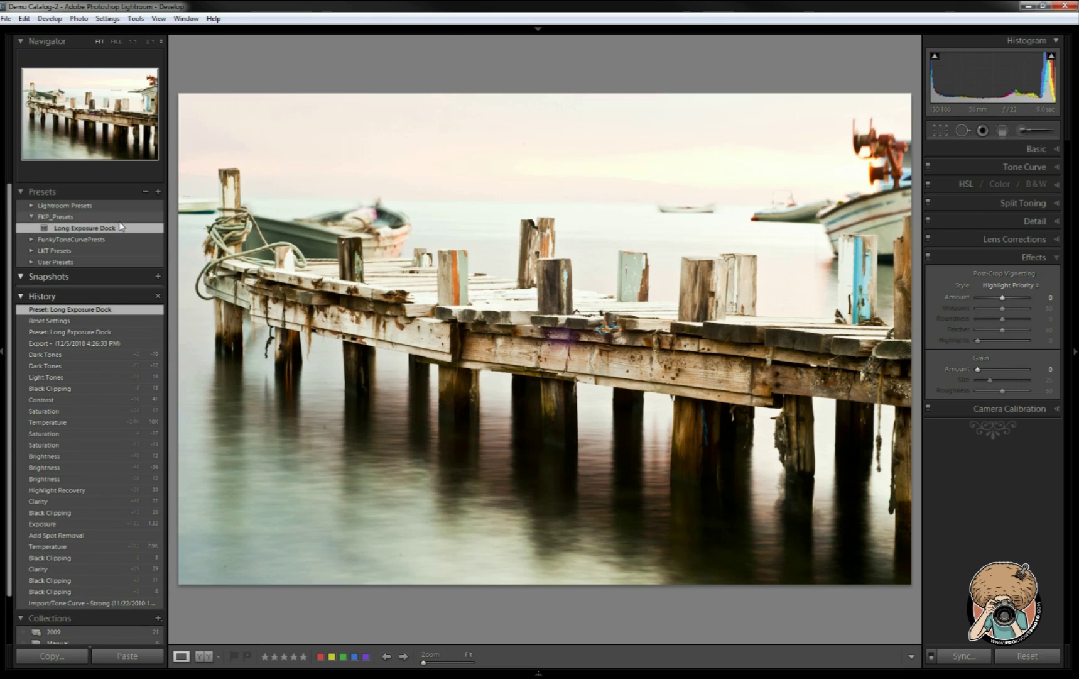
Step: Start Import Photos, review the Develop Settings presets twice keeping Tone Curve - Strong, then cancel
click(7, 19)
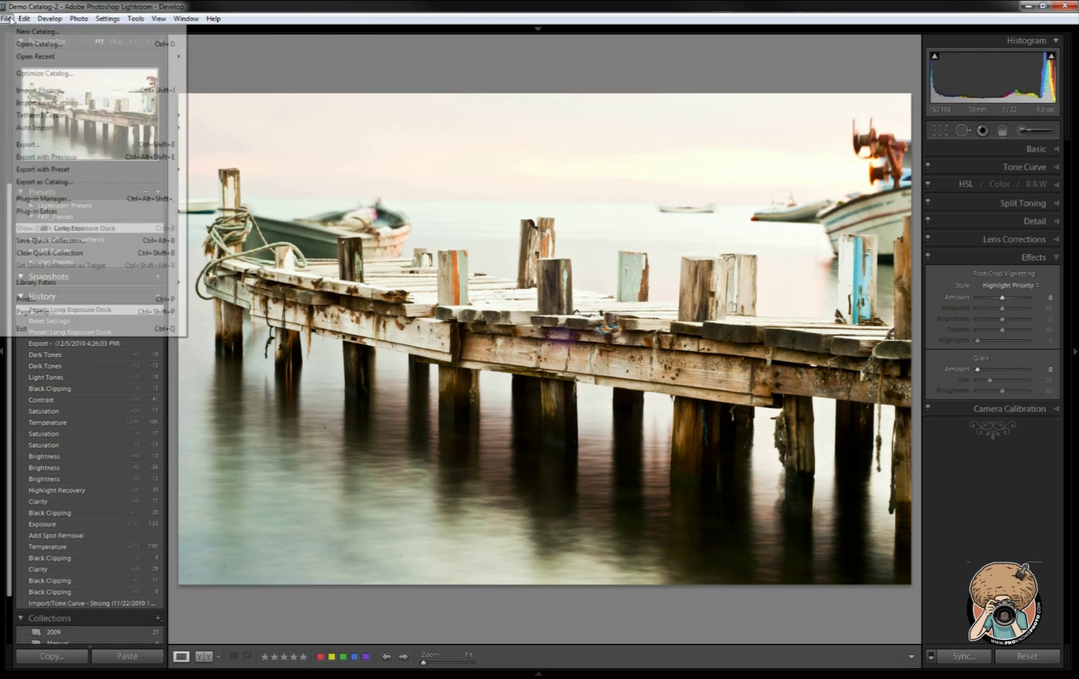
click(53, 92)
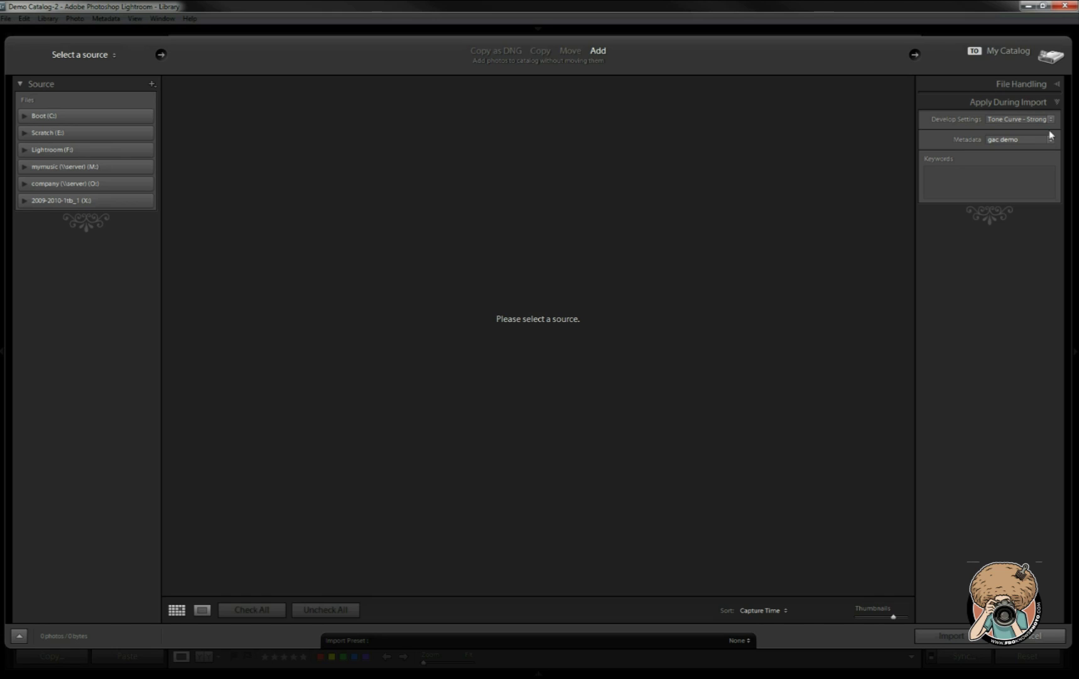
click(1014, 119)
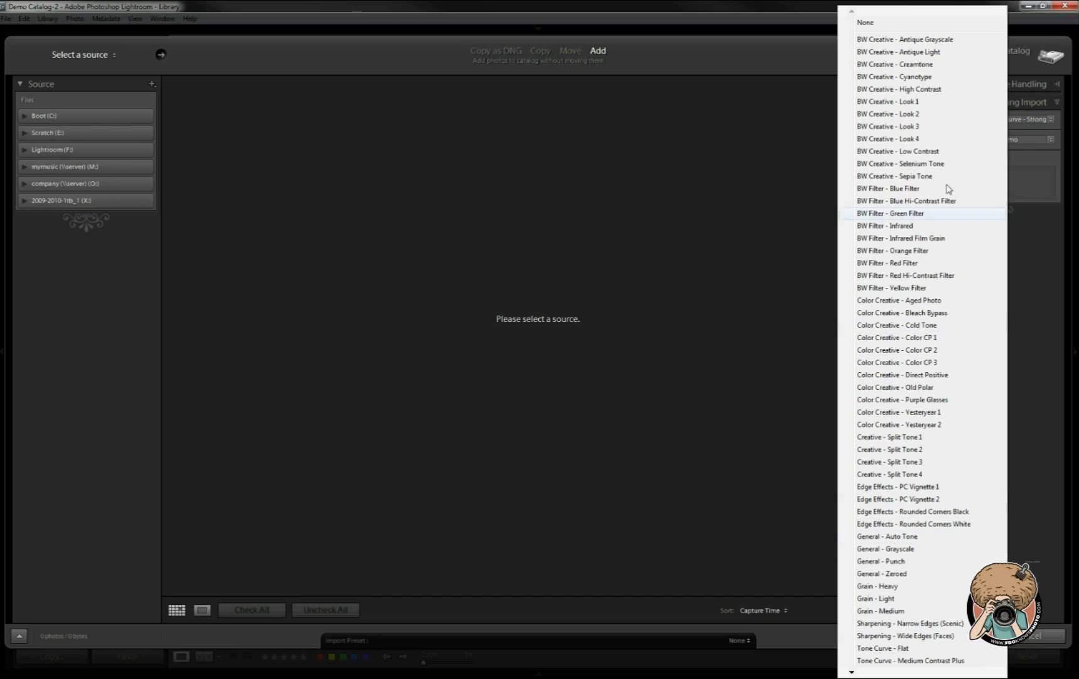
click(1021, 257)
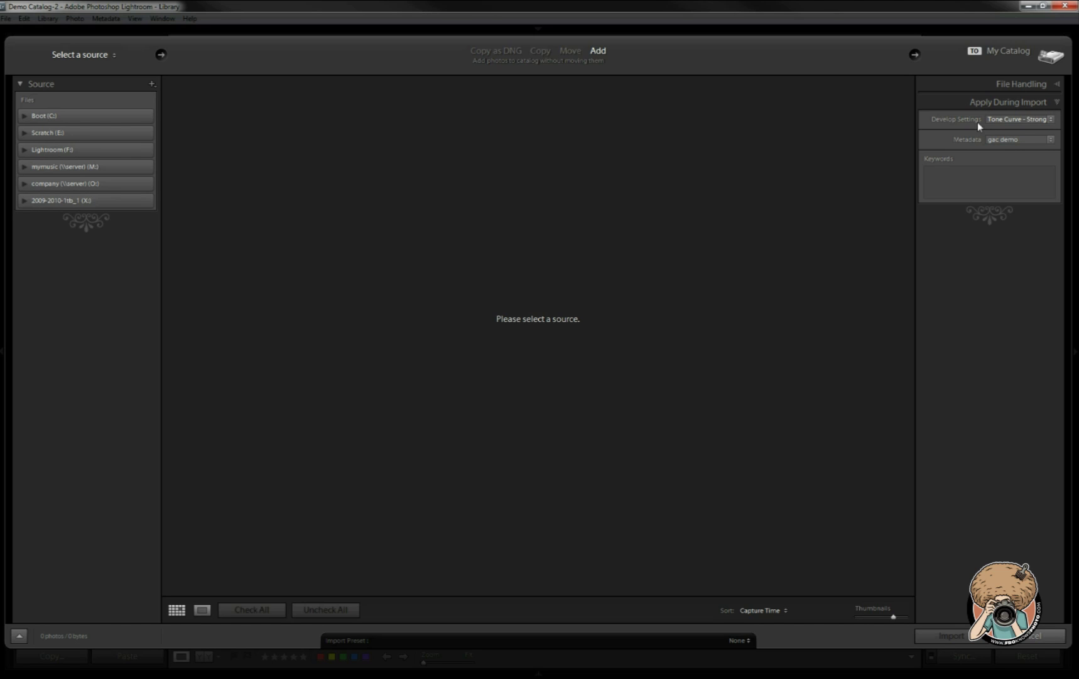
click(995, 120)
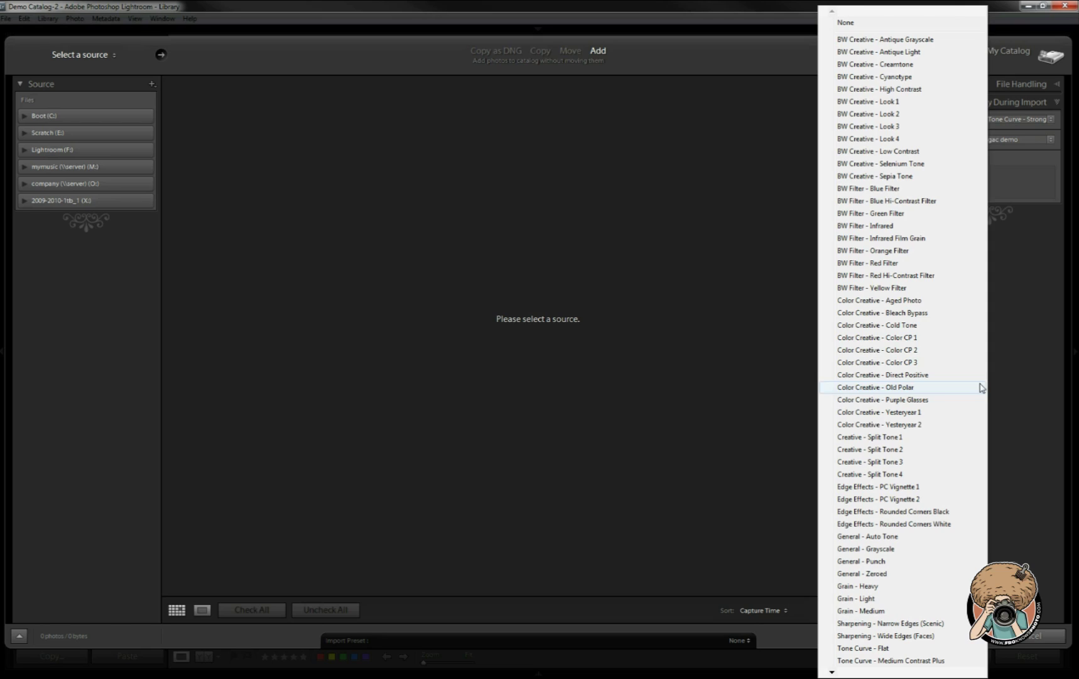
click(1057, 313)
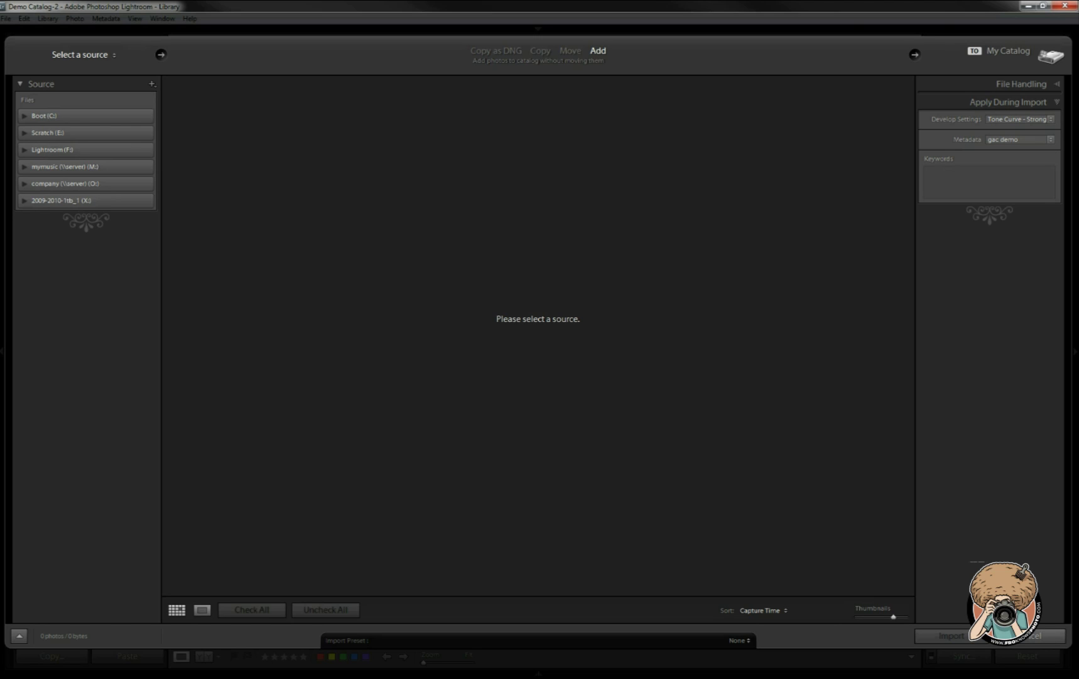
click(1028, 639)
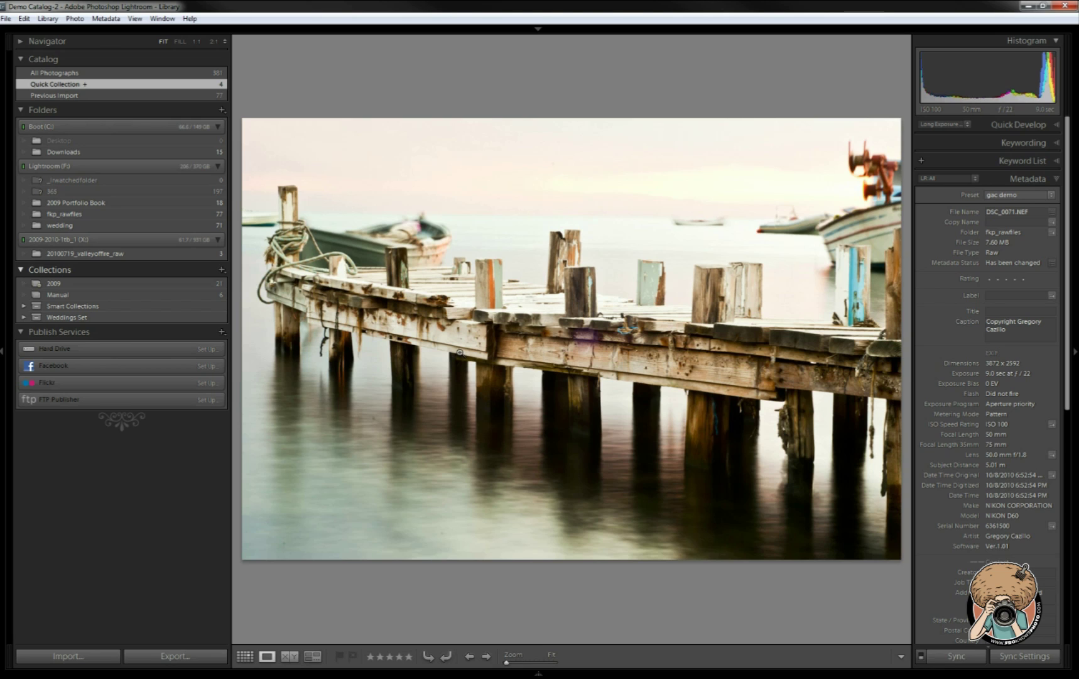
Step: Return to the Develop module and browse the FKP_Presets folder options and menus without changing anything
key(d)
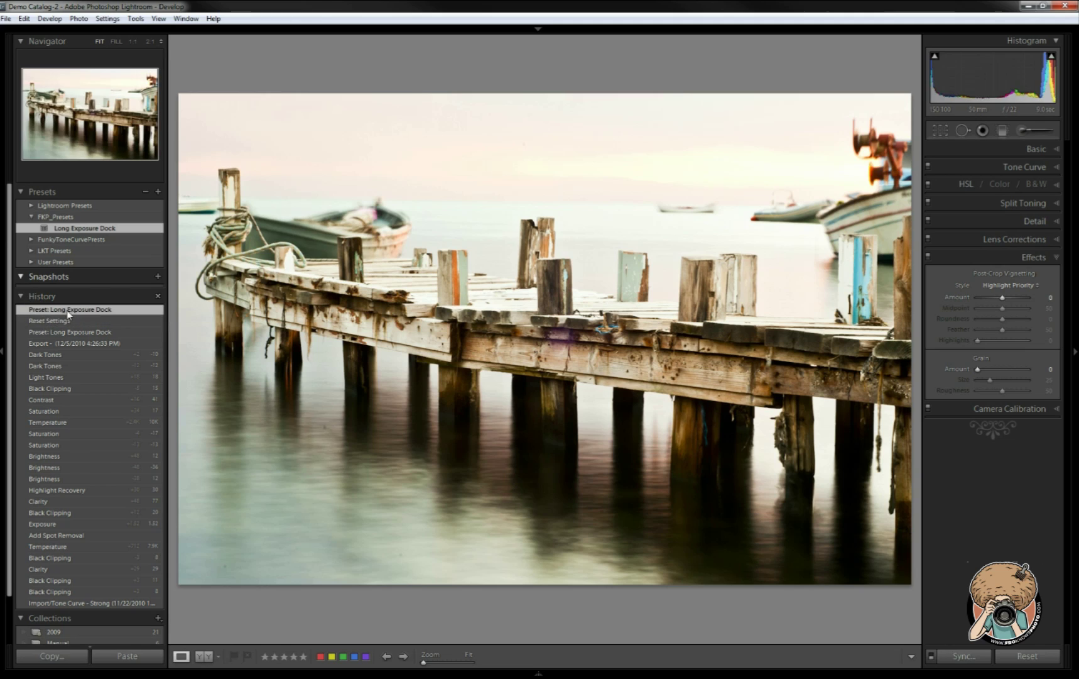
right_click(89, 217)
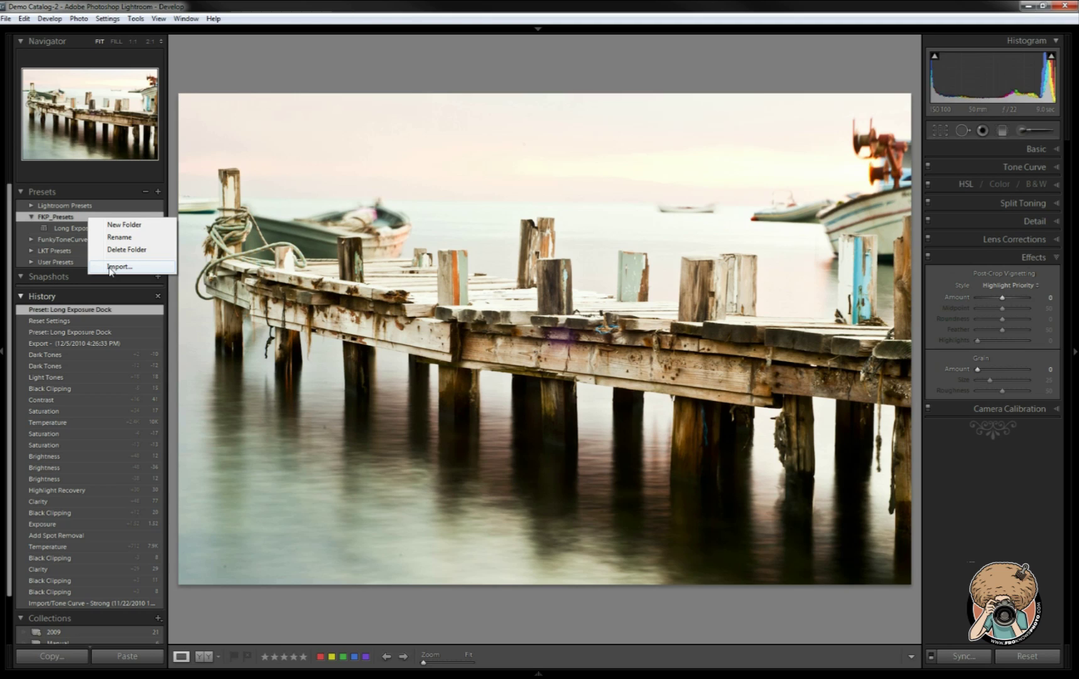
click(74, 221)
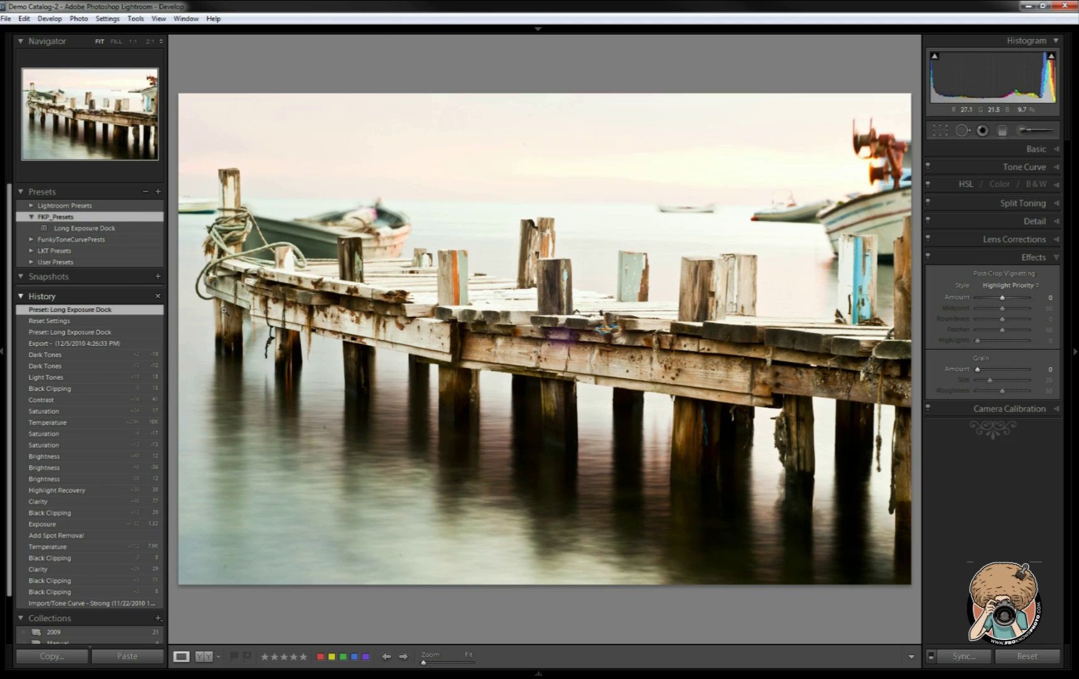
click(106, 18)
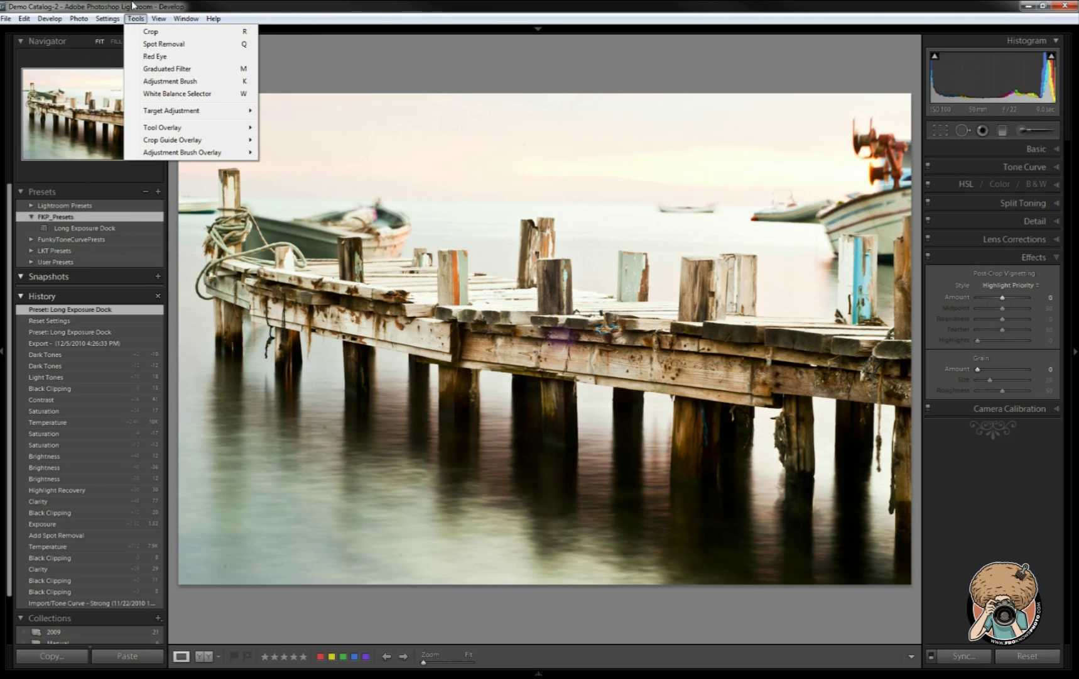
click(135, 19)
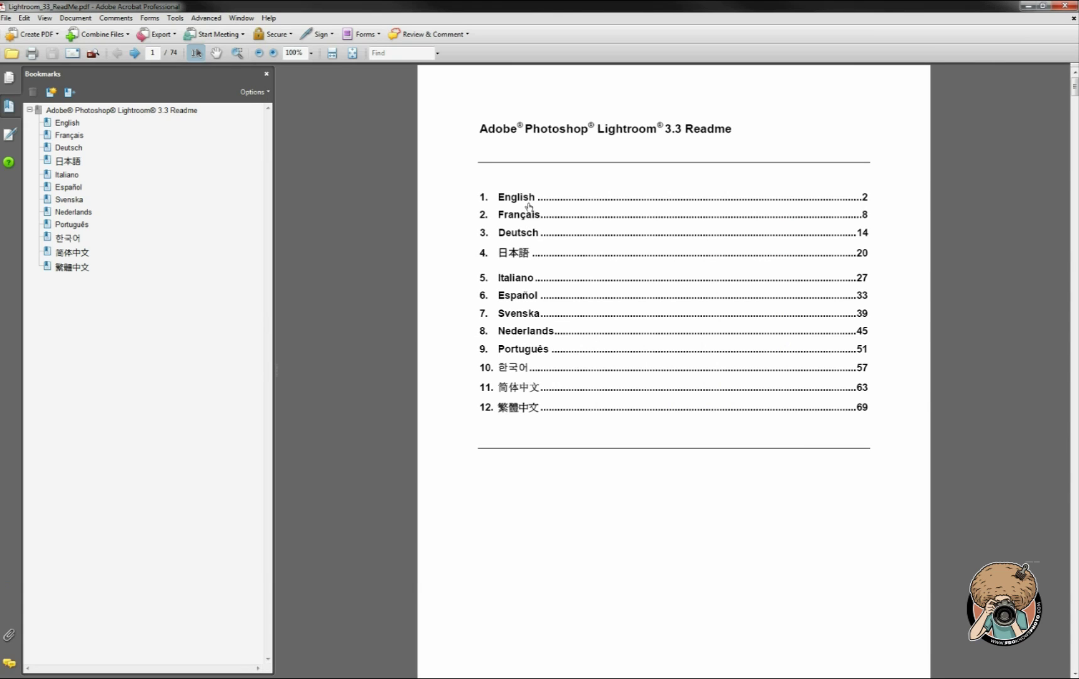
Step: Jump to the readme's English bookmark and scroll to General Program Notes on page 3
click(526, 197)
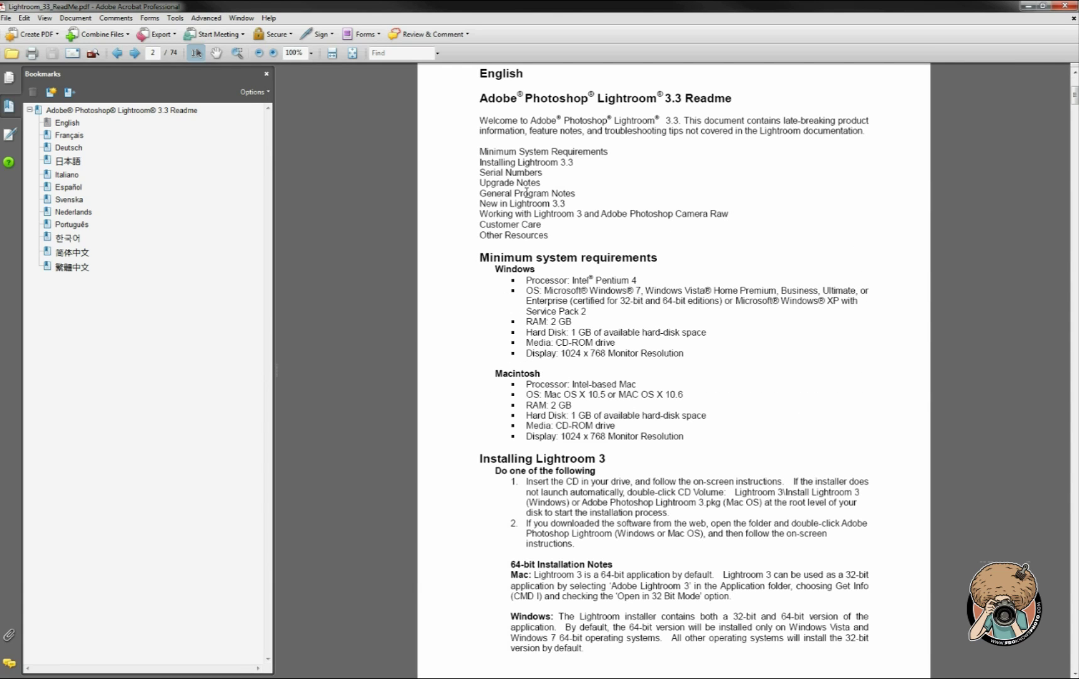
scroll(552, 361, down, 5)
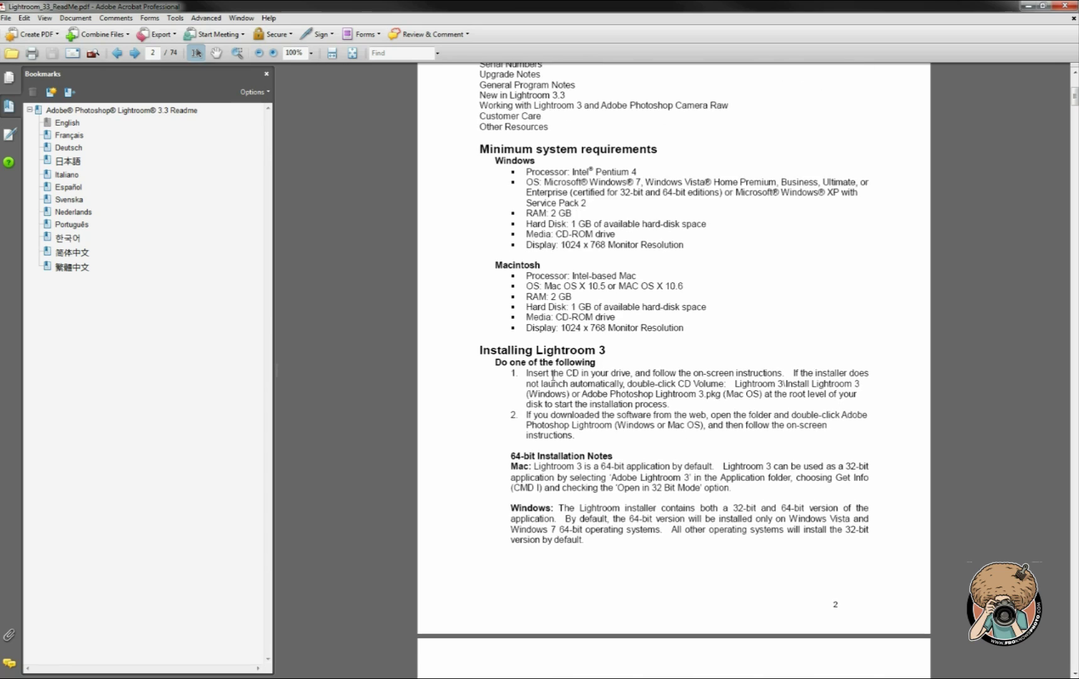
scroll(553, 376, down, 20)
scroll(555, 381, down, 20)
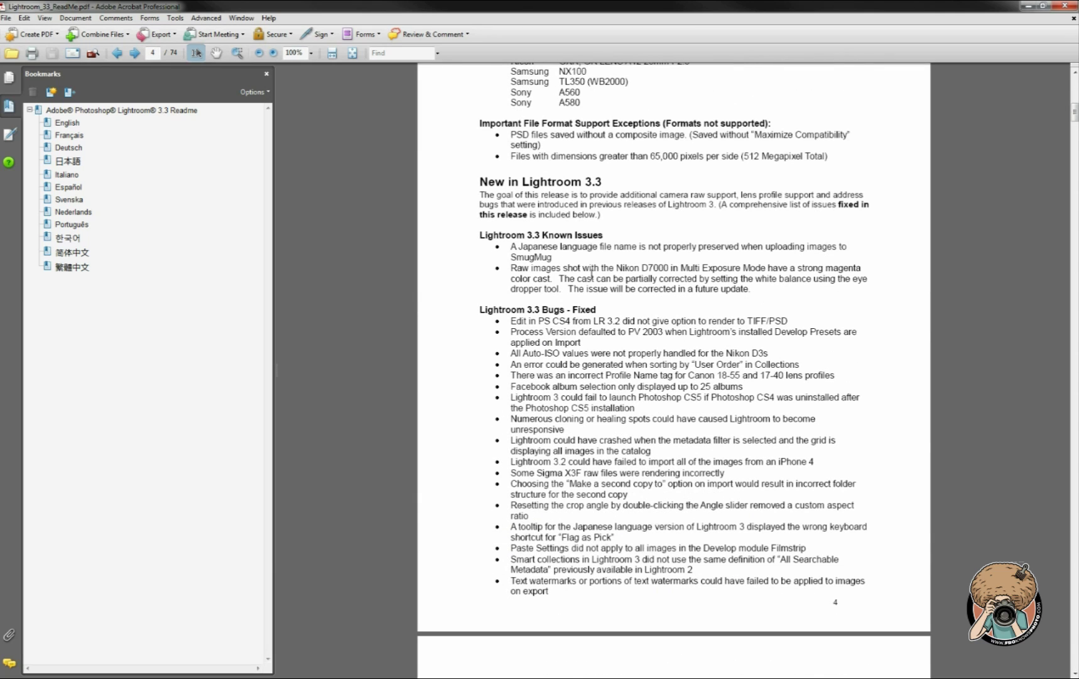
scroll(560, 235, up, 12)
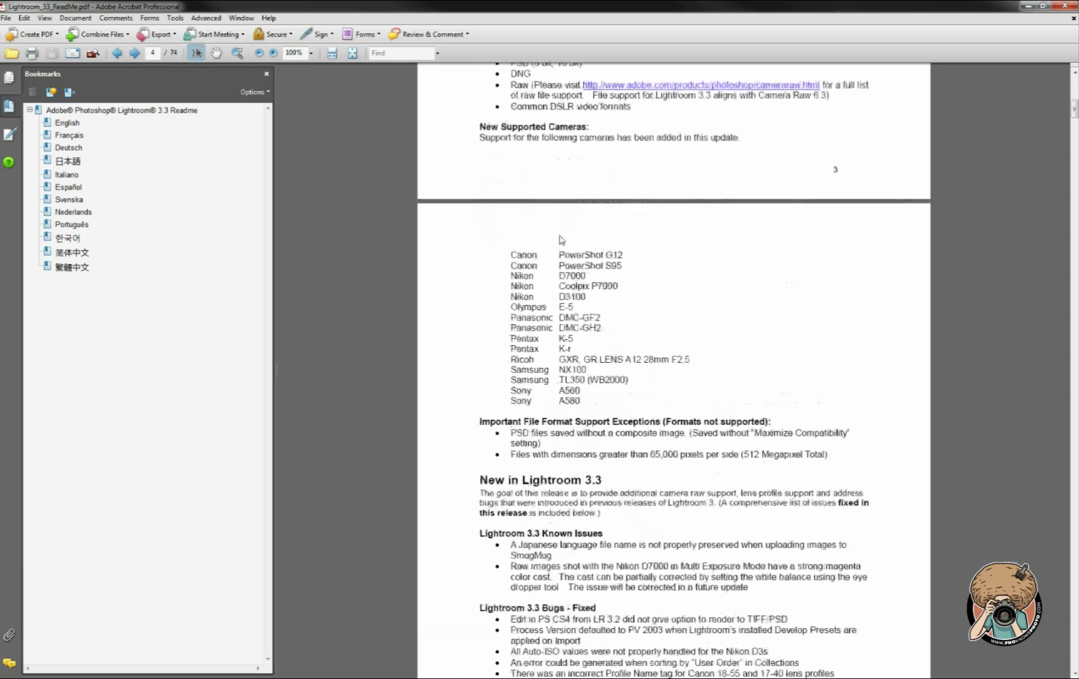
scroll(559, 235, up, 4)
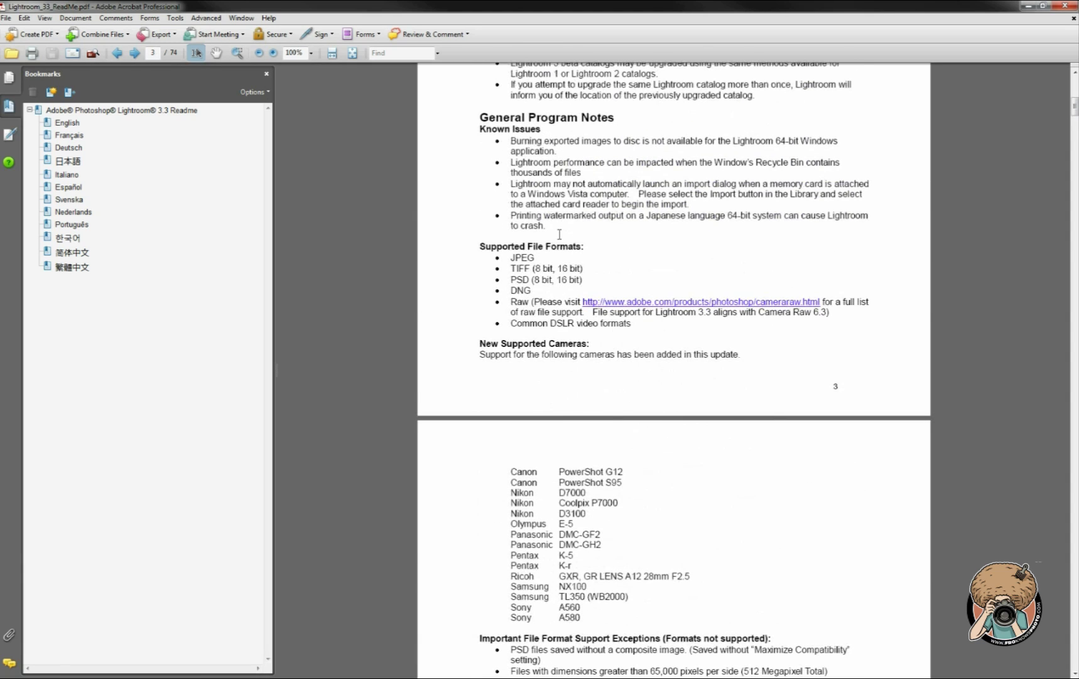
scroll(559, 234, up, 5)
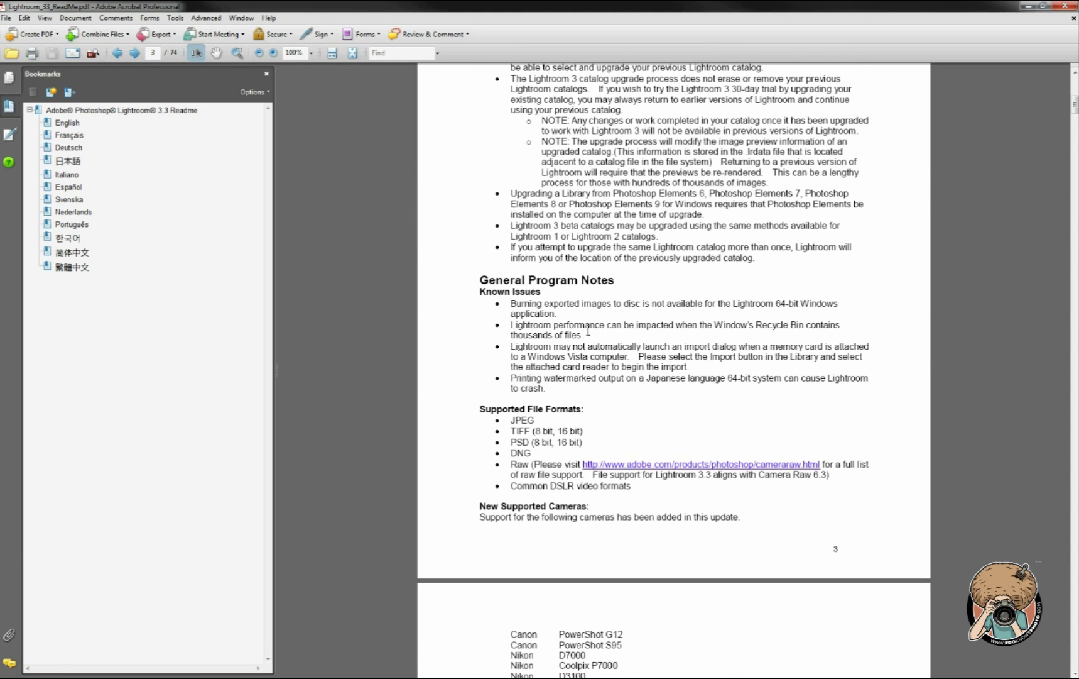
Step: Select the Recycle Bin known-issue bullet and open the selection's menu to copy it
drag(583, 337, 525, 321)
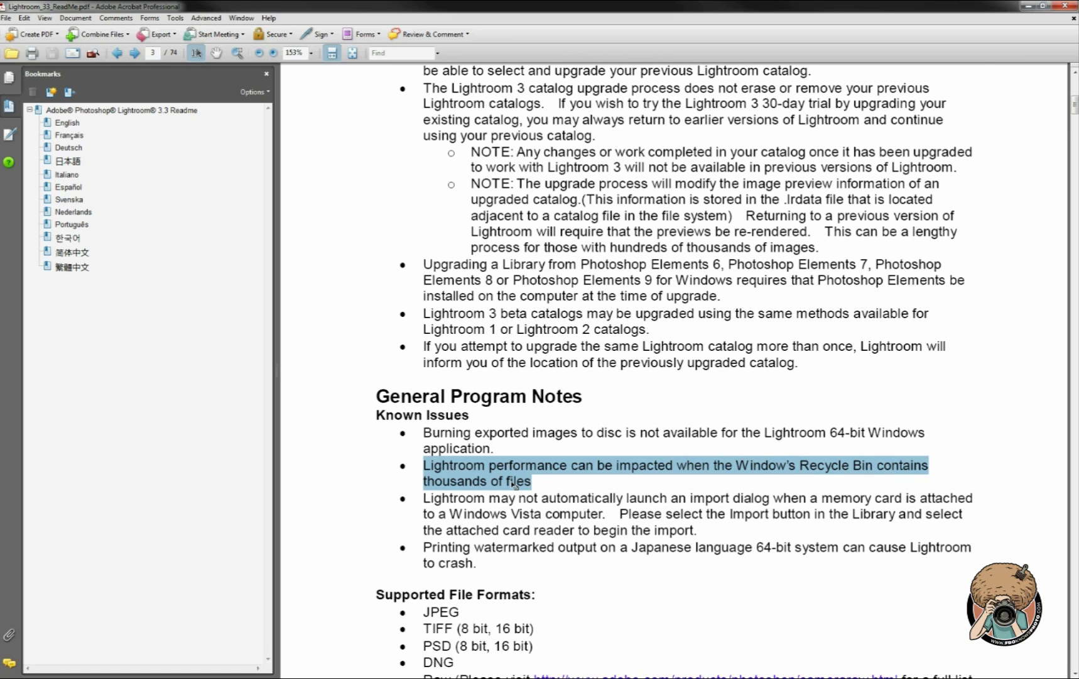
mouse_move(515, 485)
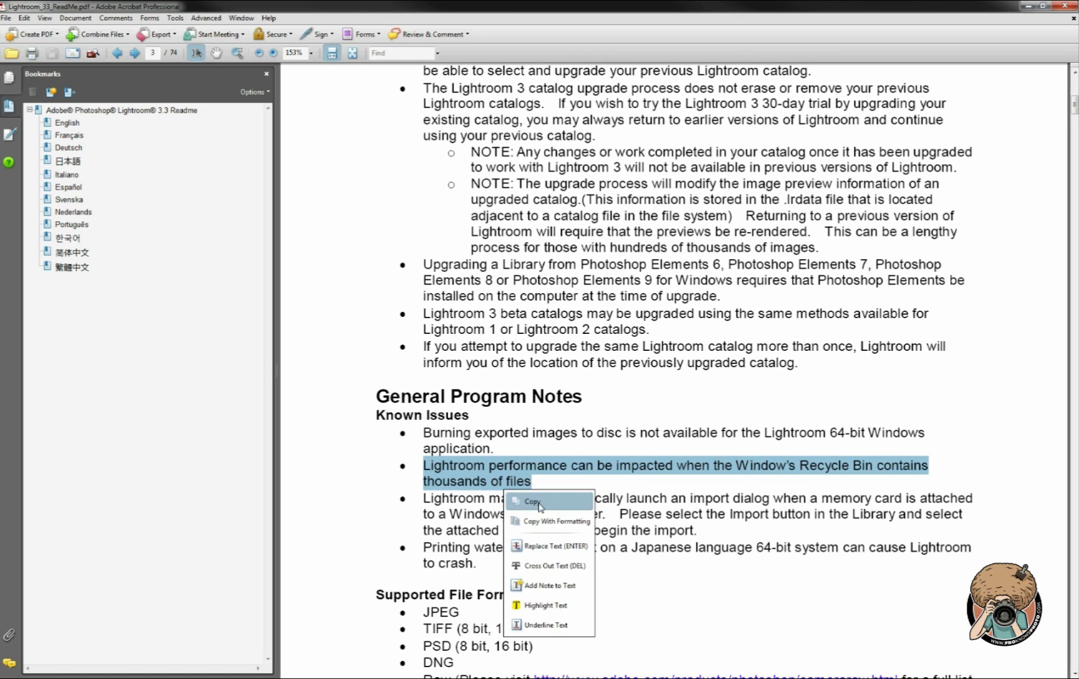
click(540, 501)
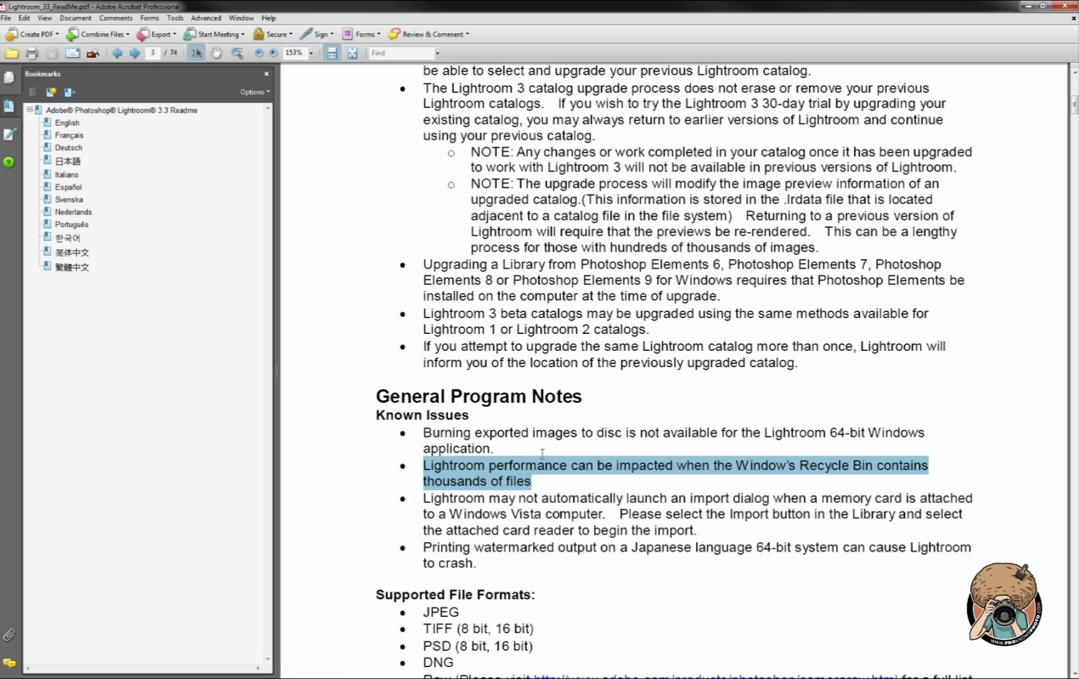